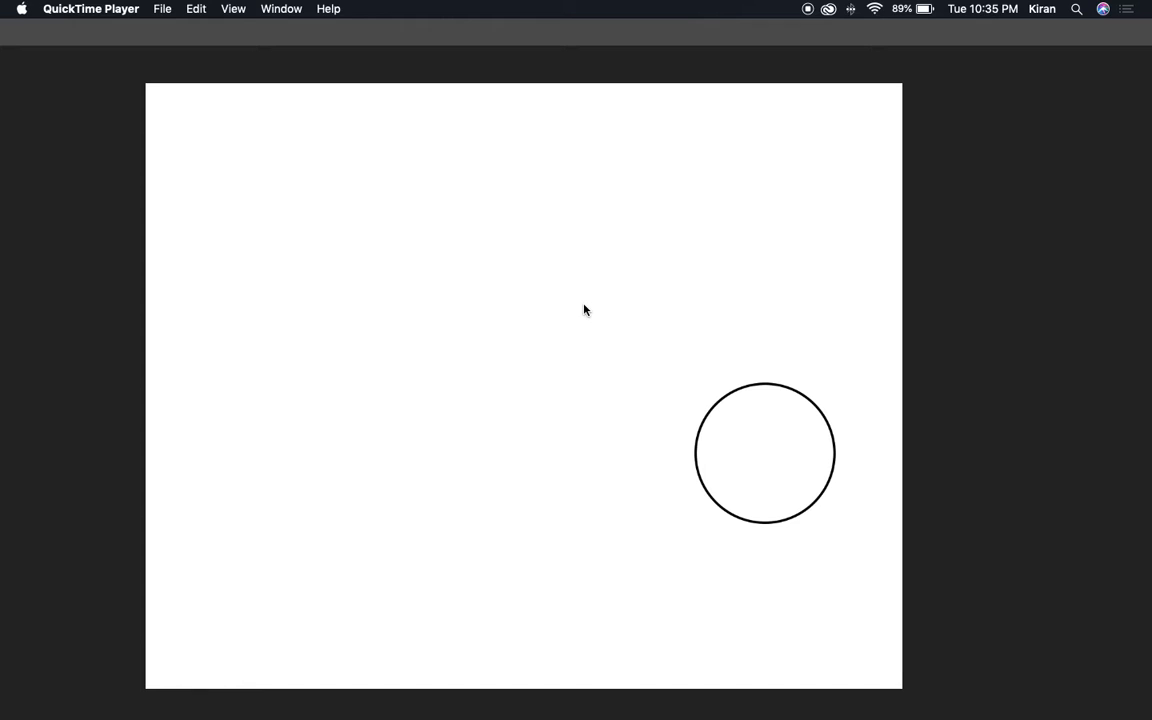
Switch to Photoshop and make Layers 1 to 6 visible above the white background
left_click(585, 310)
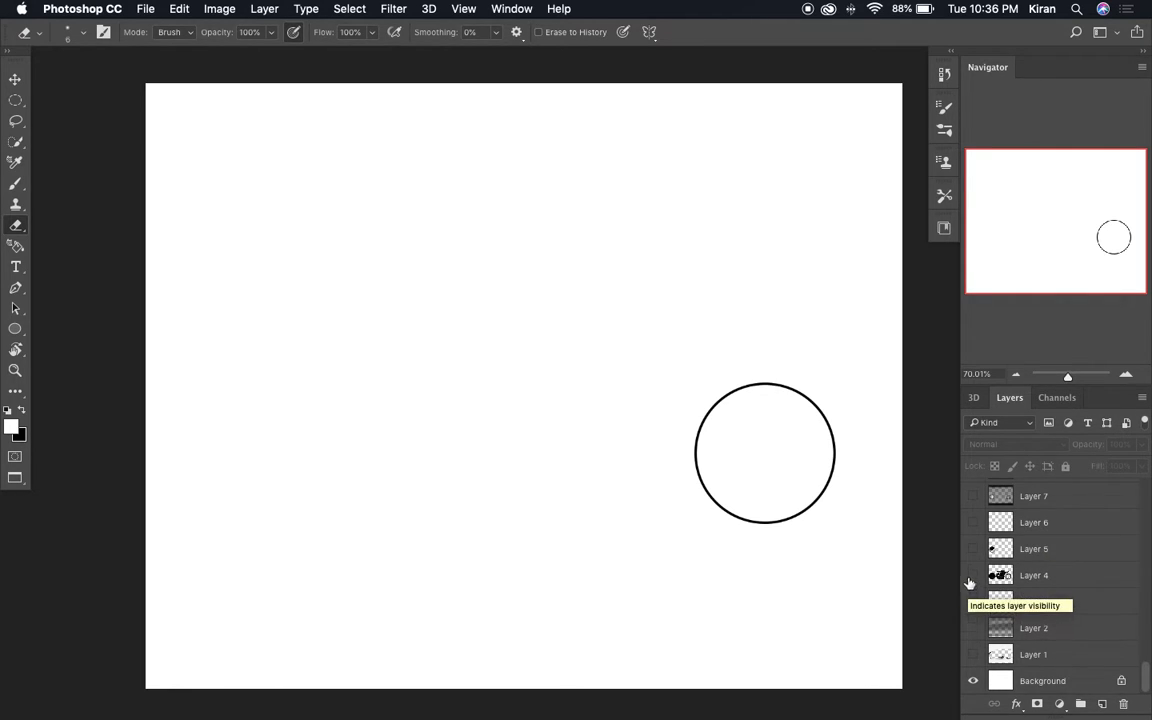
scroll(1019, 556, "up", 20)
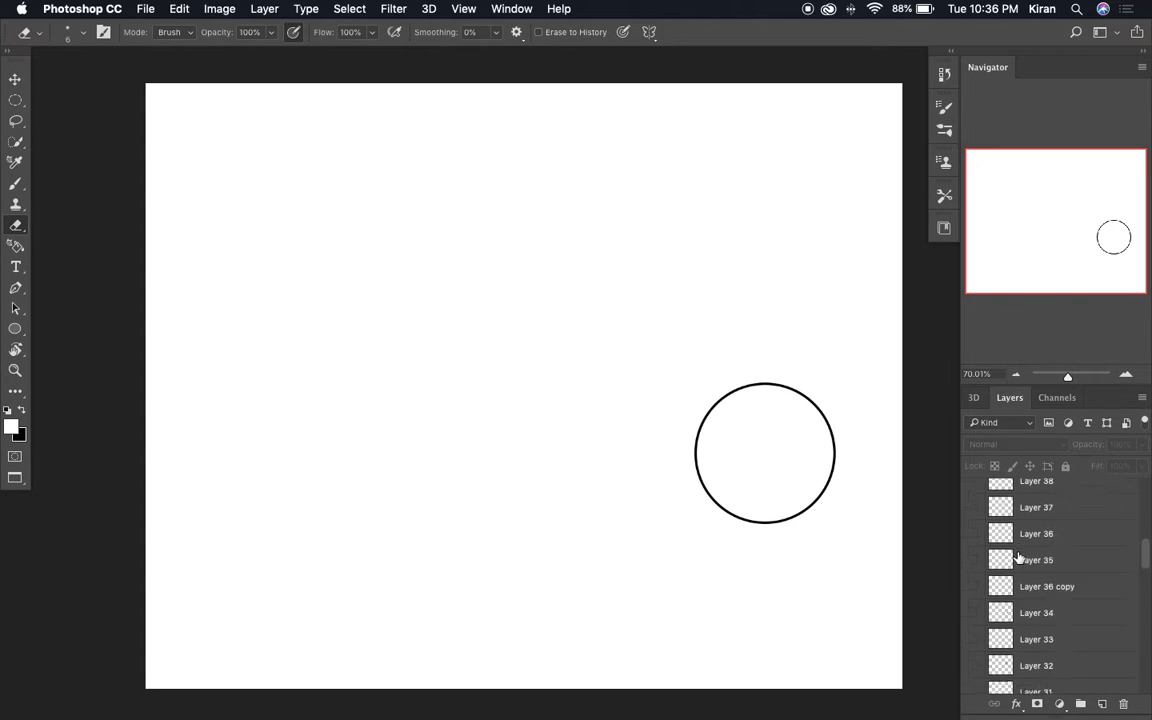
scroll(1019, 557, "down", 20)
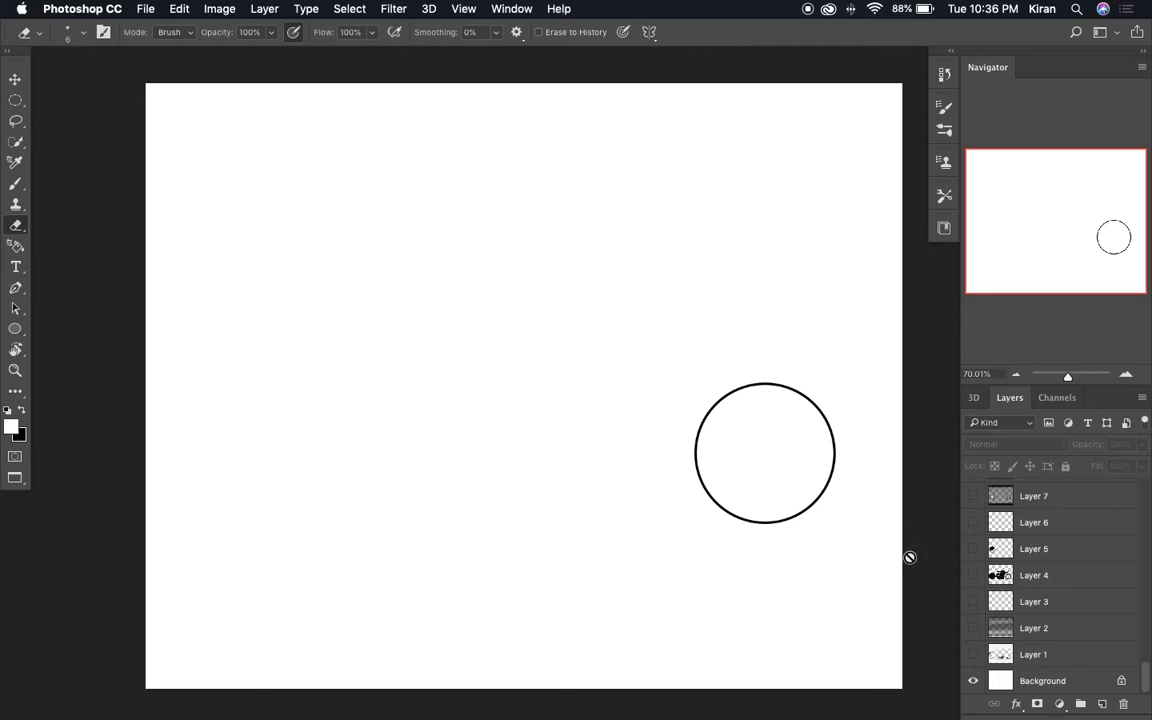
left_click(972, 630)
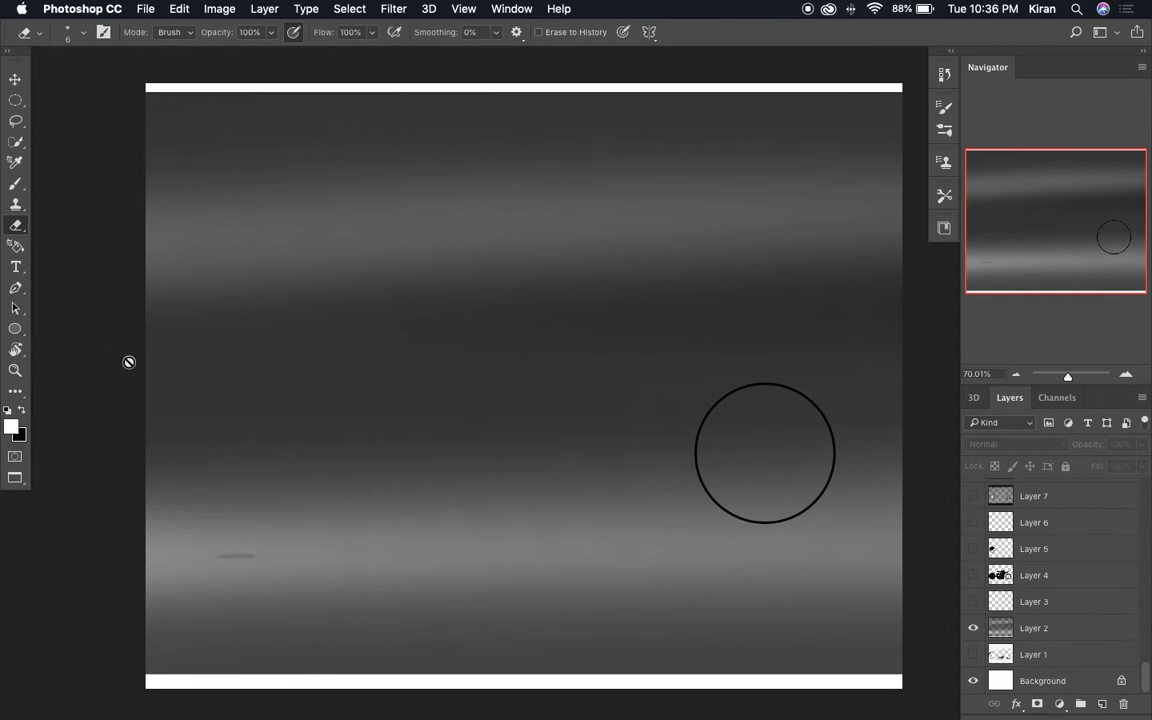
left_click(973, 576)
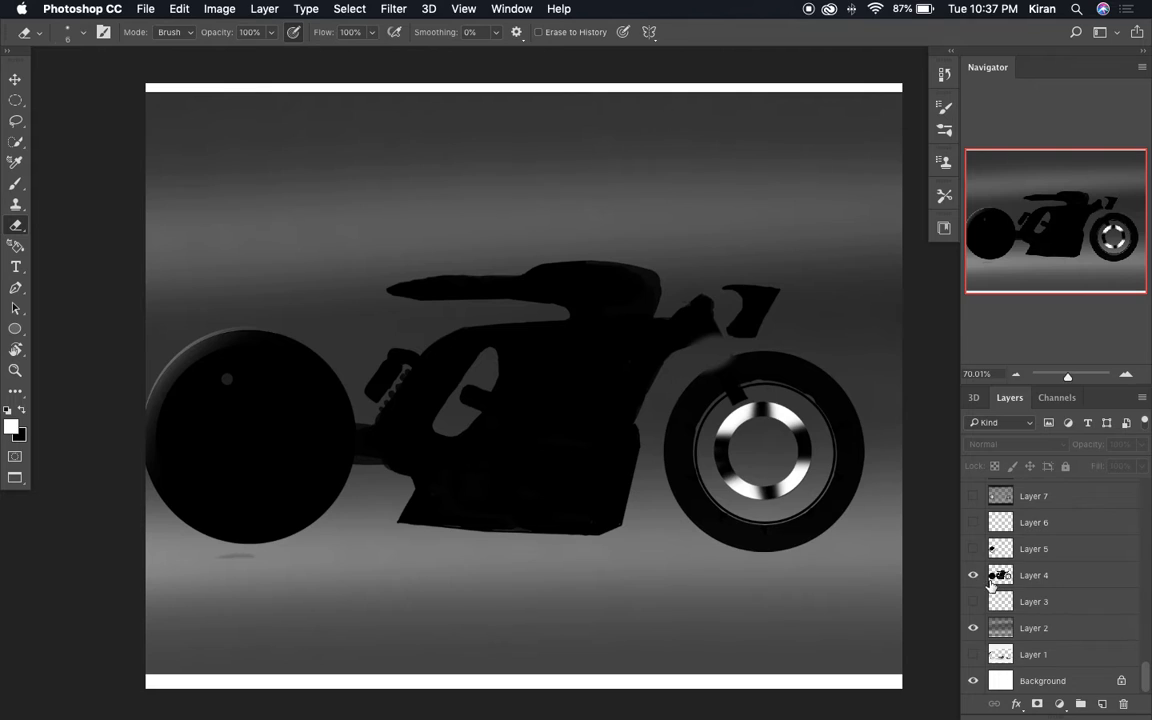
left_click(973, 654)
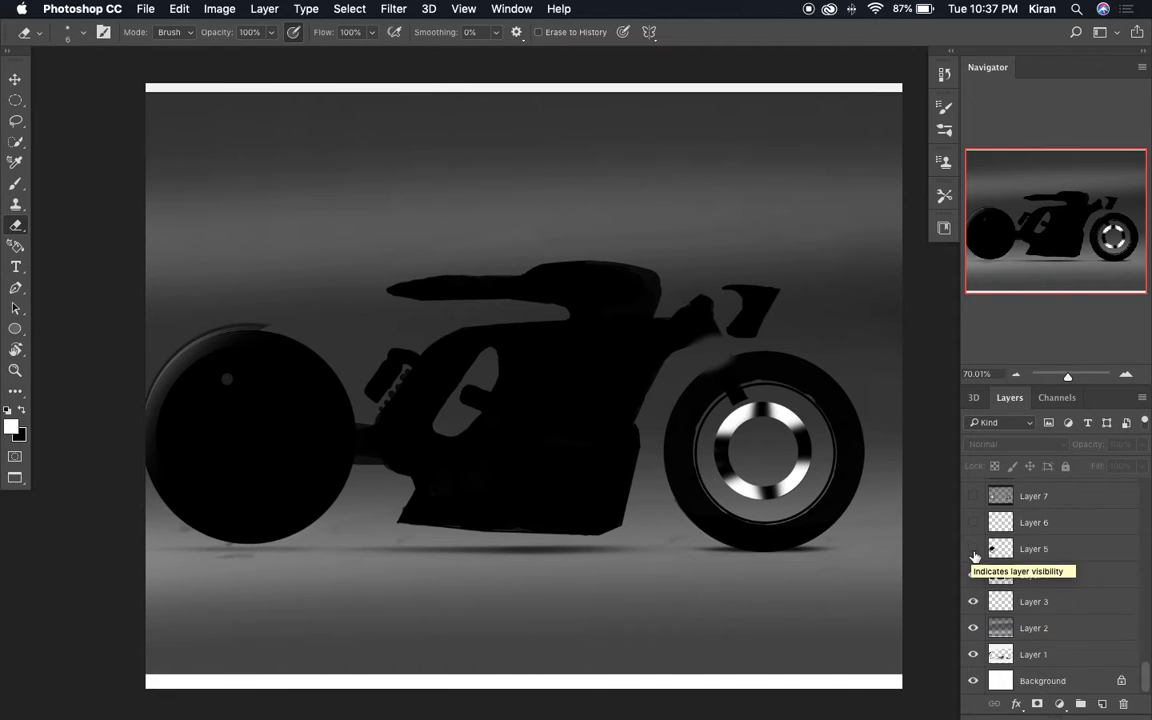
left_click(974, 550)
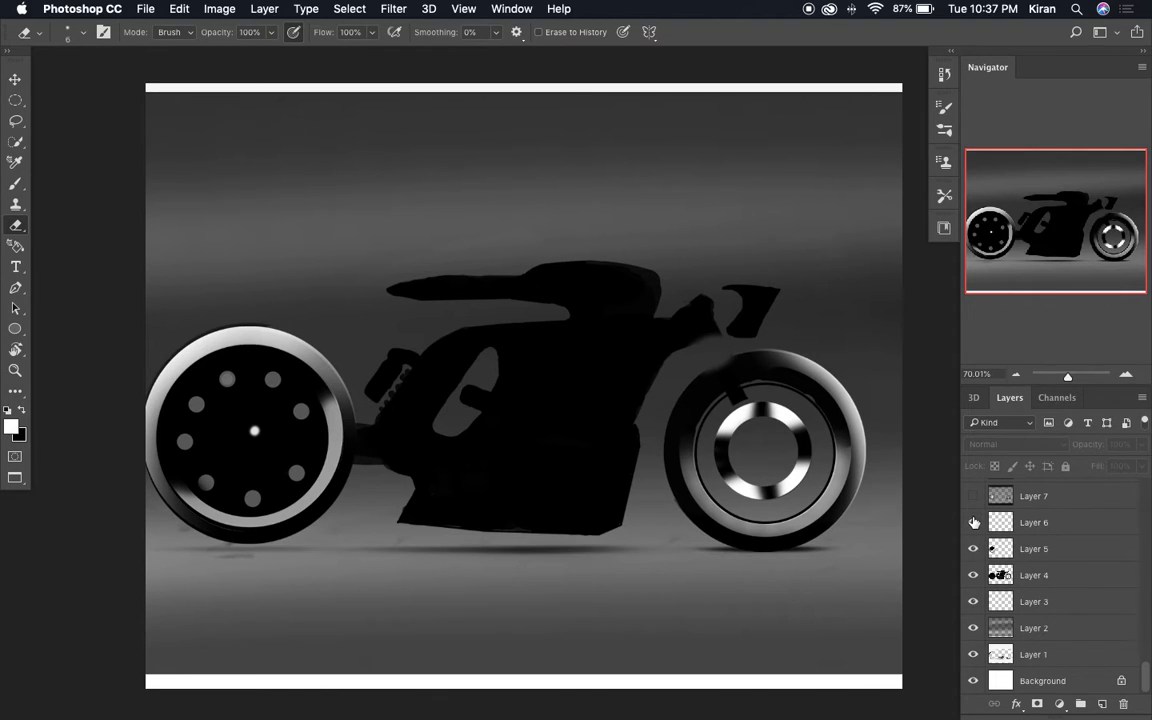
Make Layers 7, 8 and 9 visible, adding the dark overlay, engine details and highlights to the motorcycle
scroll(973, 522, "up", 1)
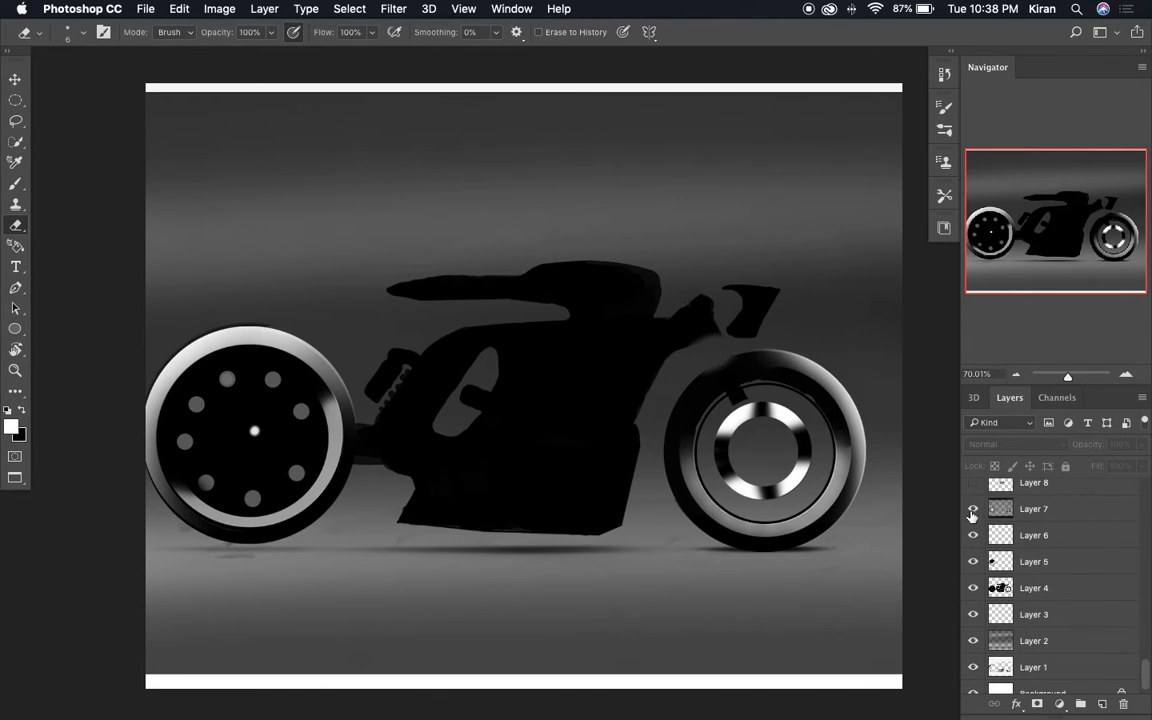
left_click(972, 510)
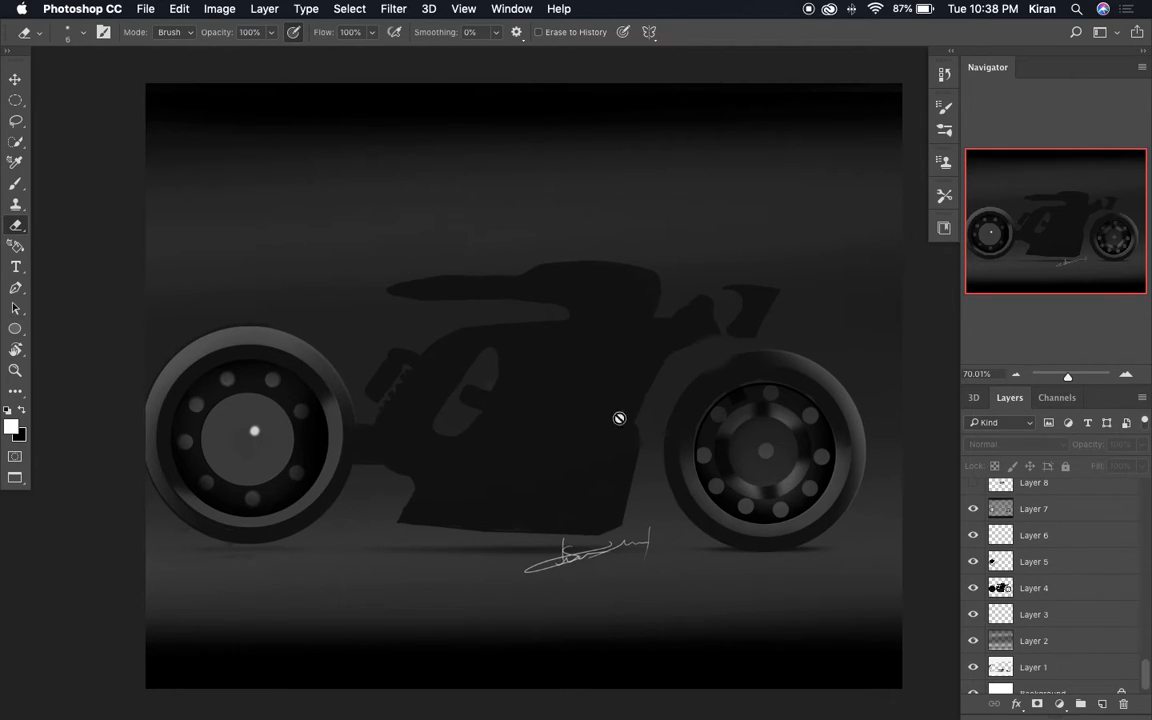
scroll(1000, 527, "up", 1)
scroll(1000, 527, "up", 1)
left_click(972, 521)
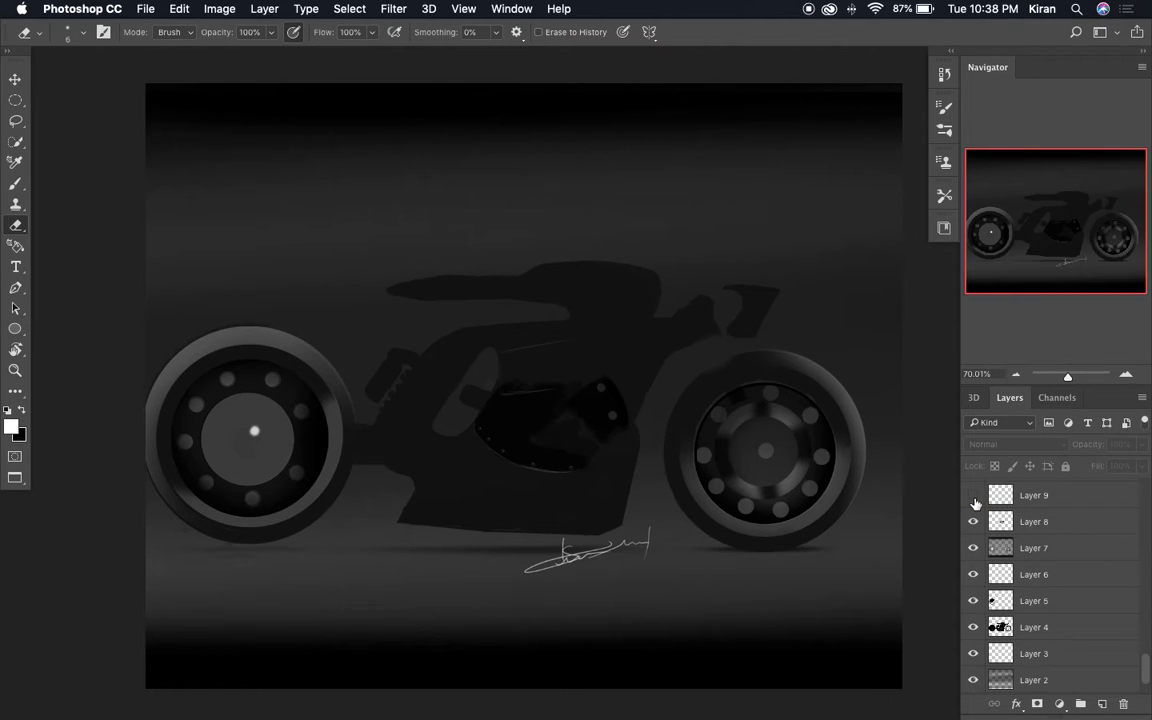
left_click(974, 497)
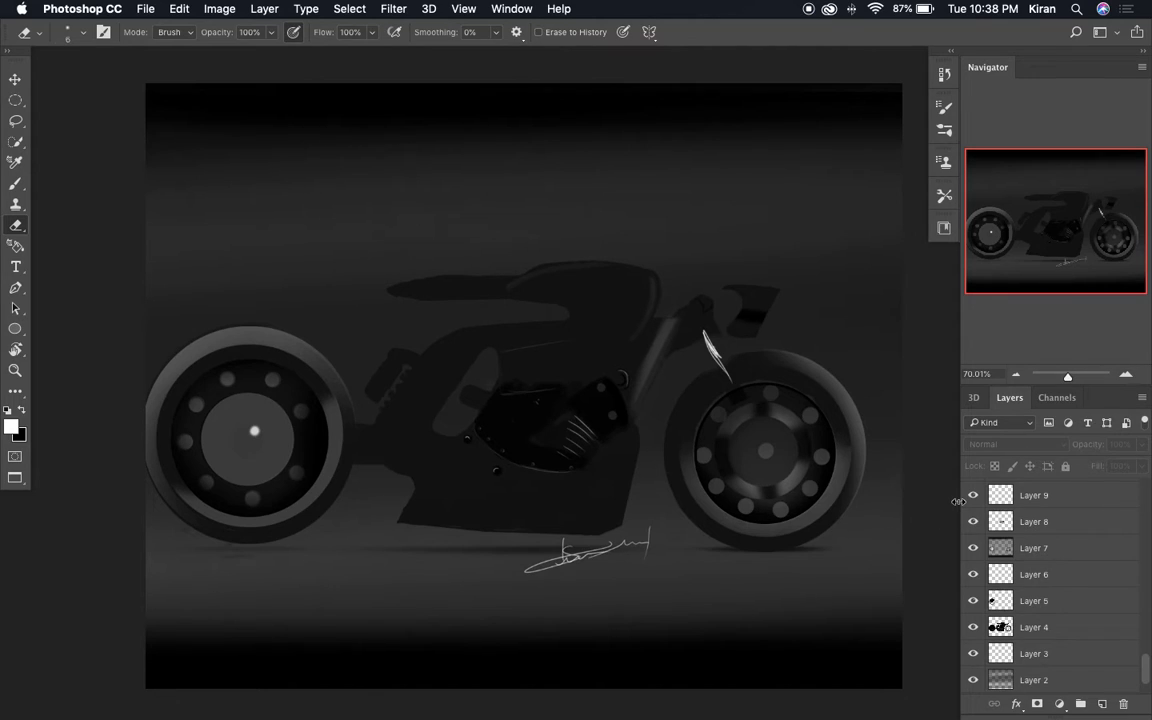
Turn on the visibility of Layers 10, 11, 12 and 13
scroll(984, 516, "up", 1)
scroll(983, 516, "up", 1)
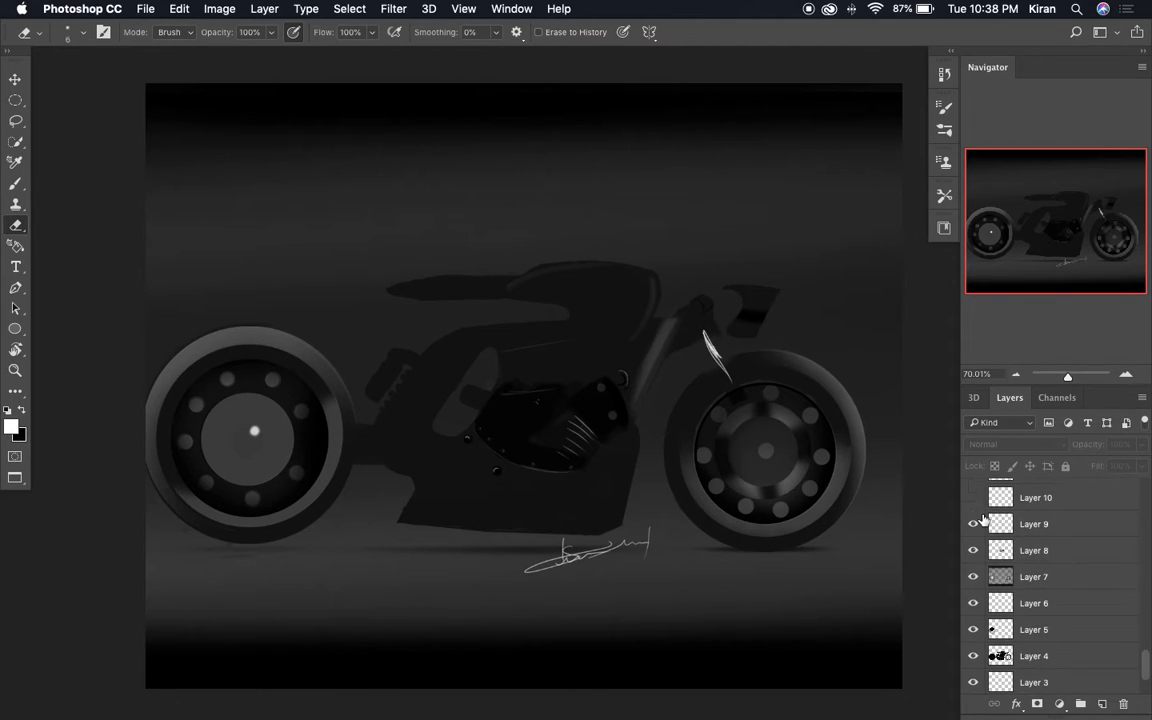
left_click(975, 499)
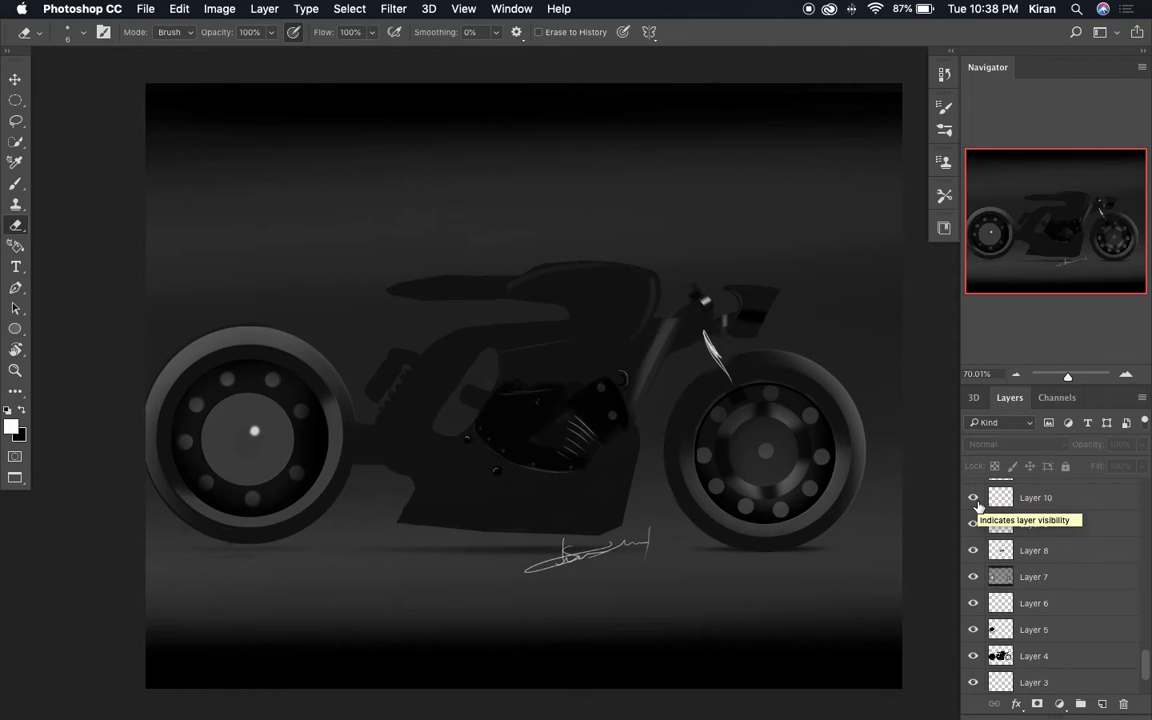
scroll(975, 510, "up", 3)
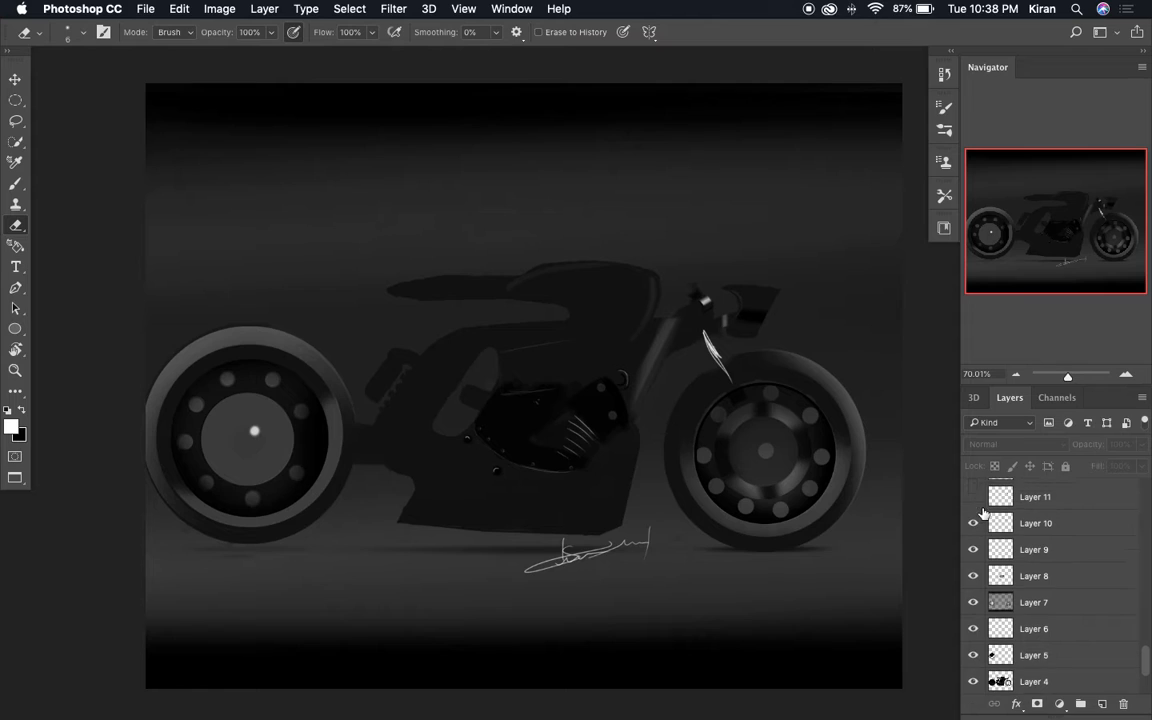
left_click(972, 511)
scroll(972, 514, "up", 2)
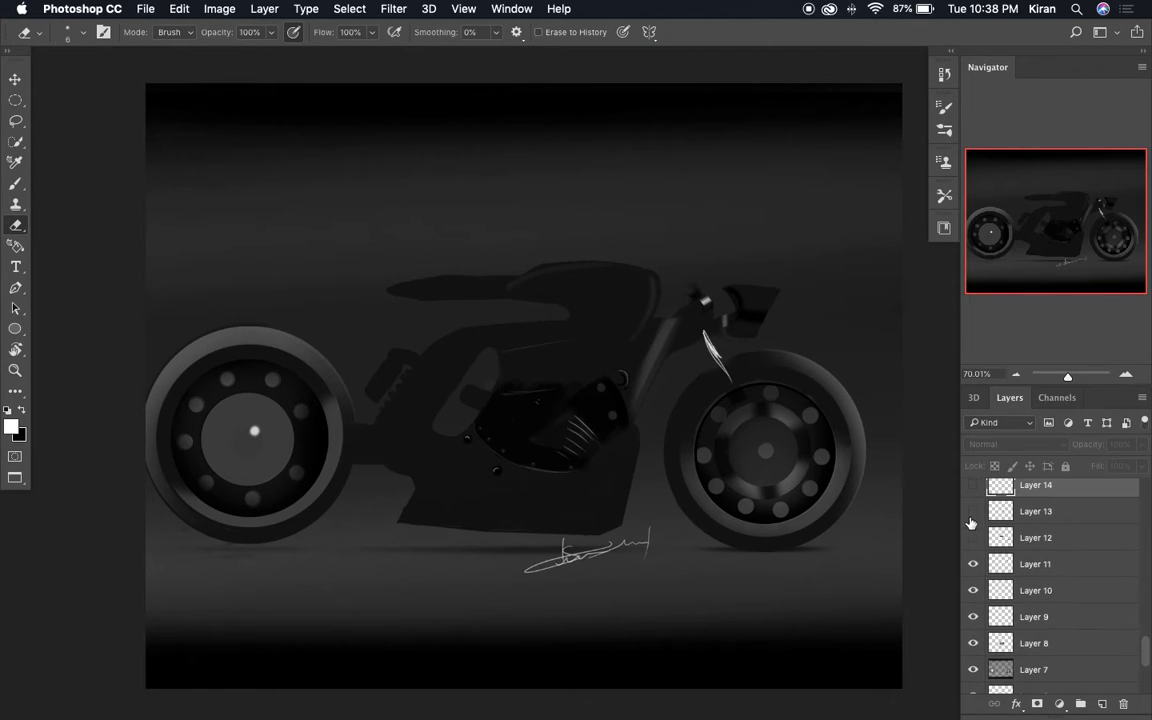
left_click(973, 537)
left_click(975, 512)
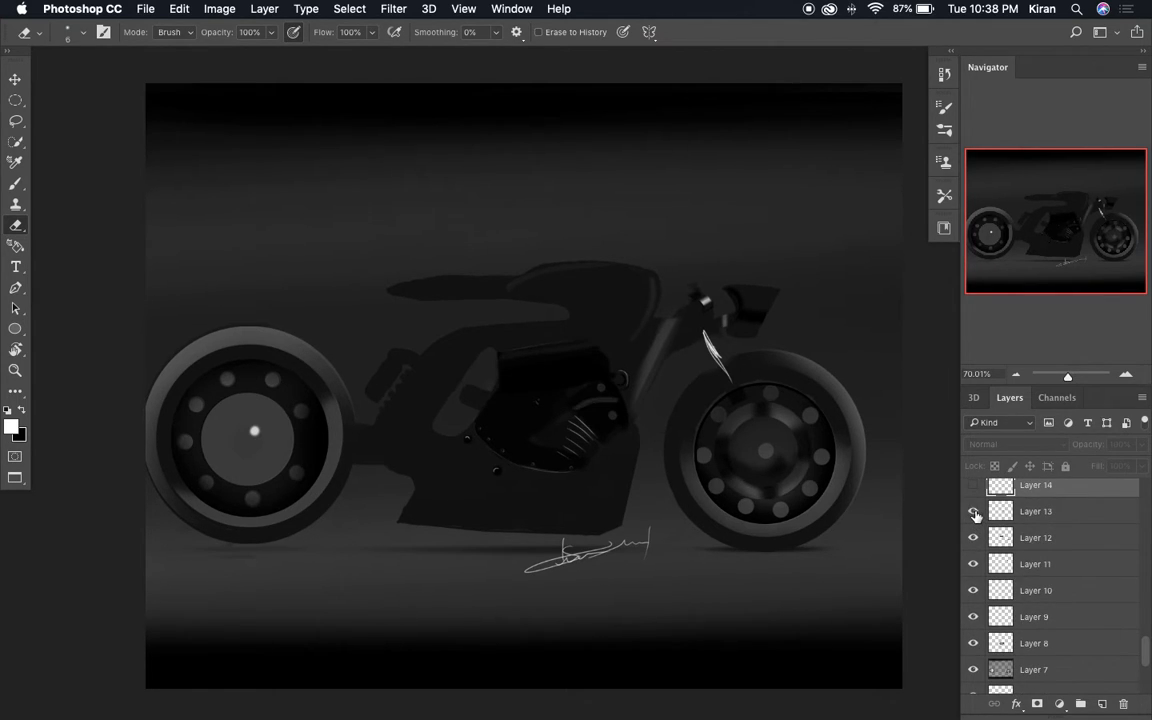
Turn on the visibility of Layers 14, 15, 16 and 17
scroll(976, 515, "up", 1)
left_click(971, 498)
scroll(971, 499, "up", 1)
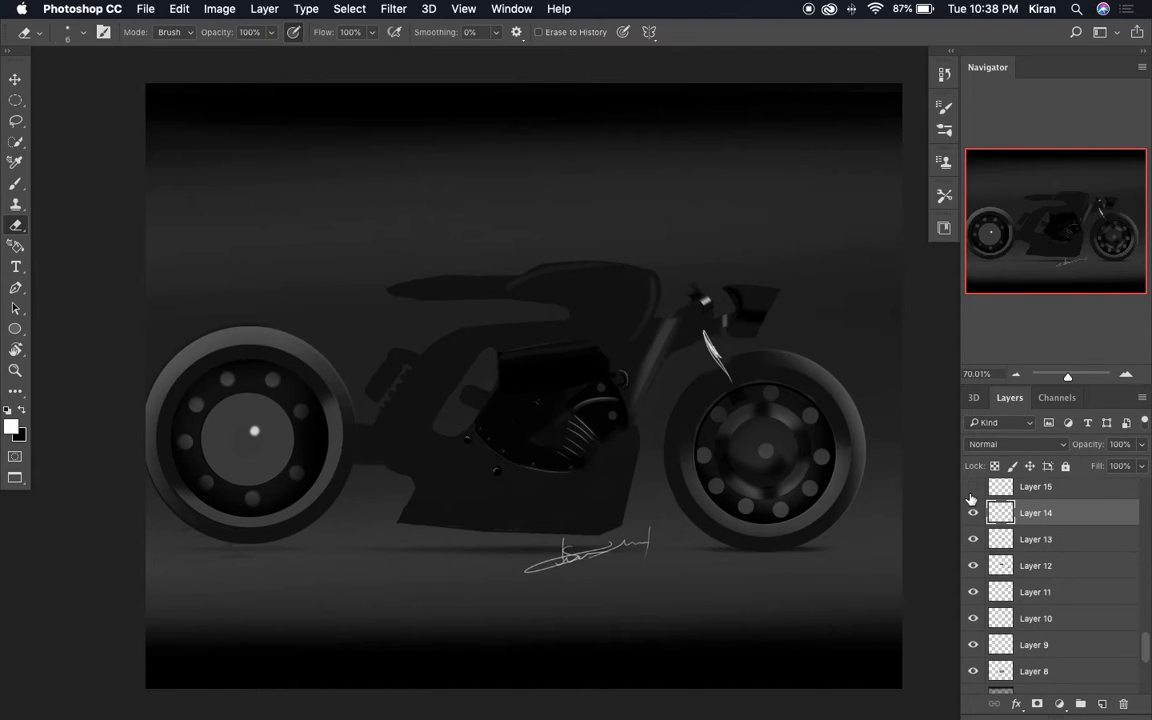
left_click(971, 499)
scroll(971, 497, "up", 1)
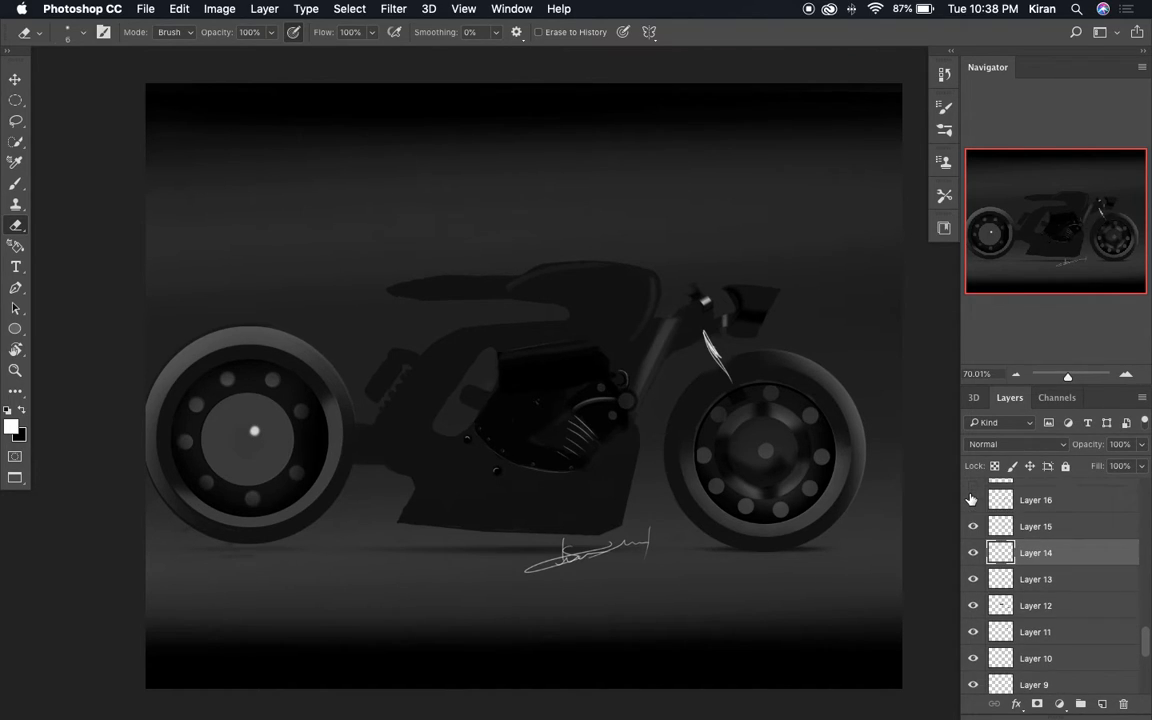
scroll(975, 499, "up", 1)
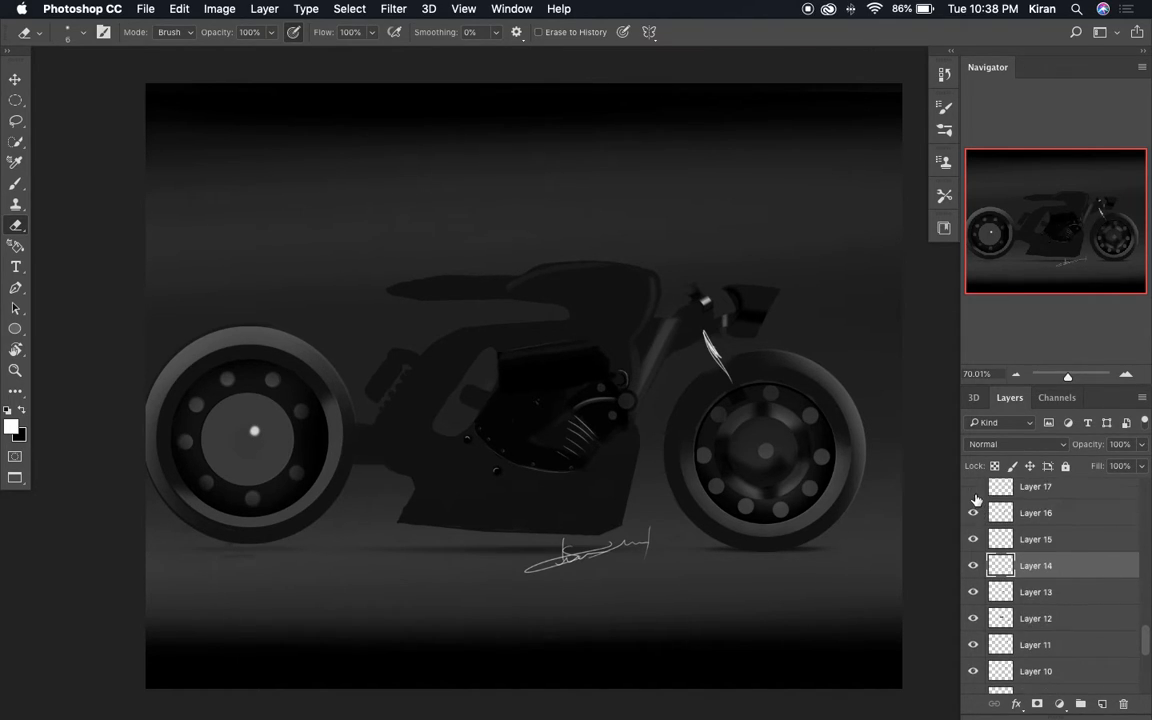
scroll(975, 522, "up", 3)
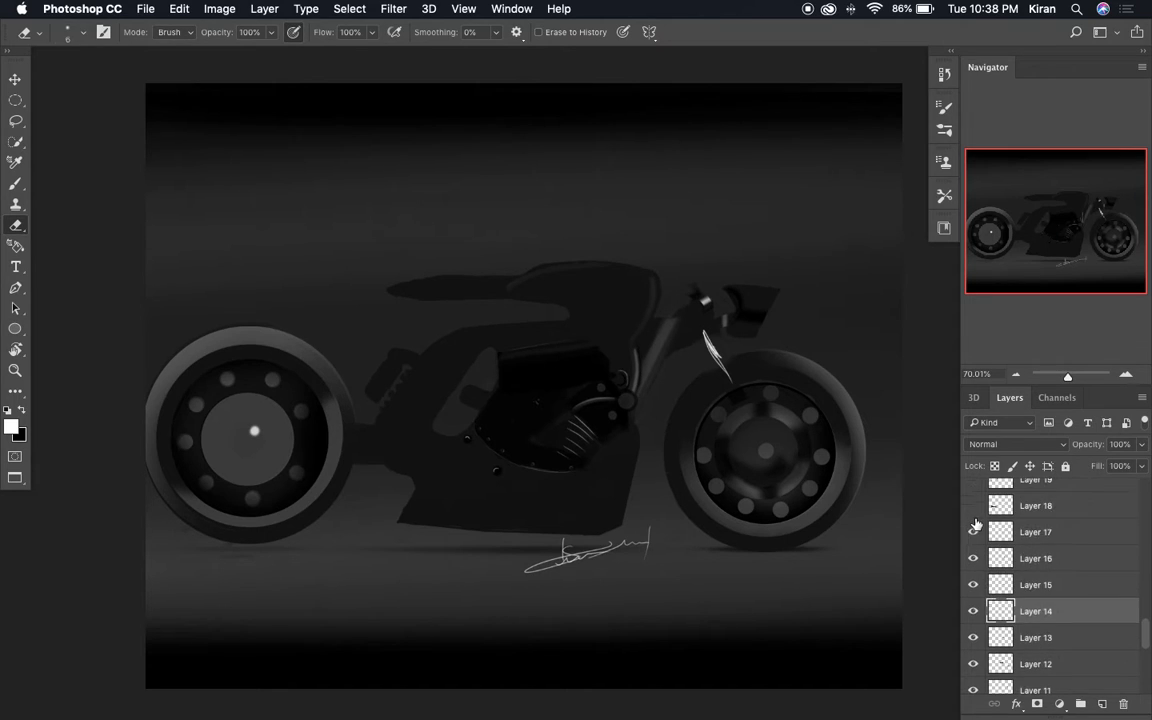
Show Layers 18 to 21 to add the frame, swingarm, front fork and rear hub details
left_click(973, 507)
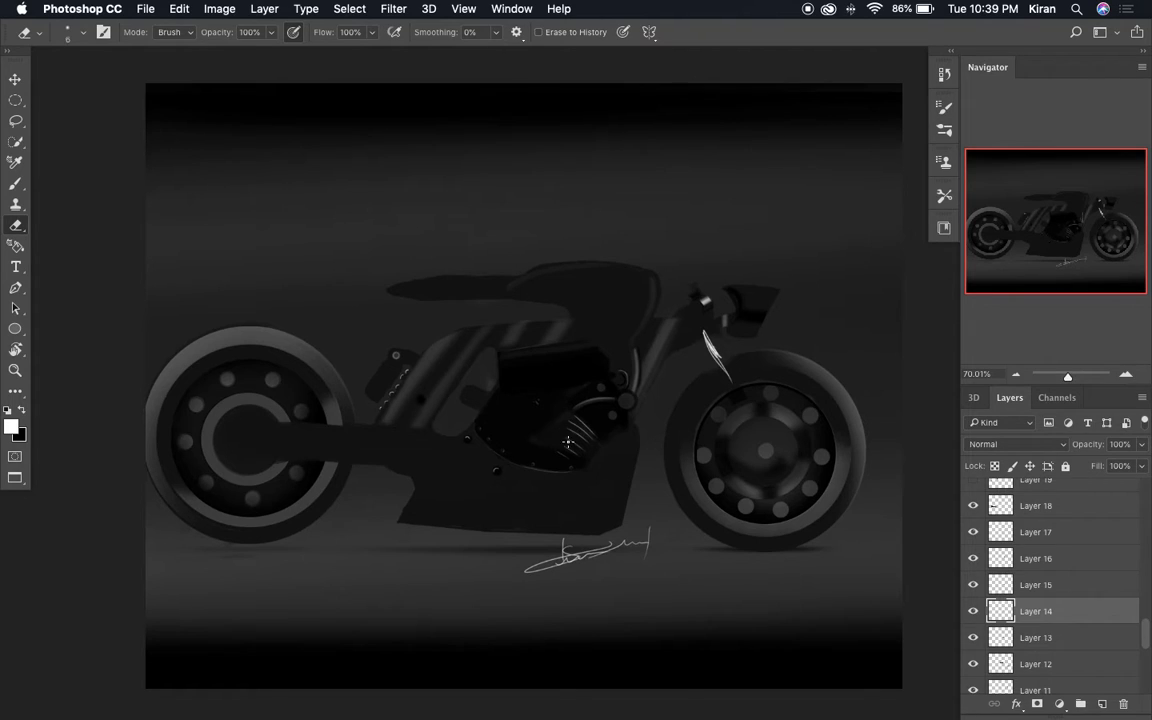
scroll(1000, 540, "up", 2)
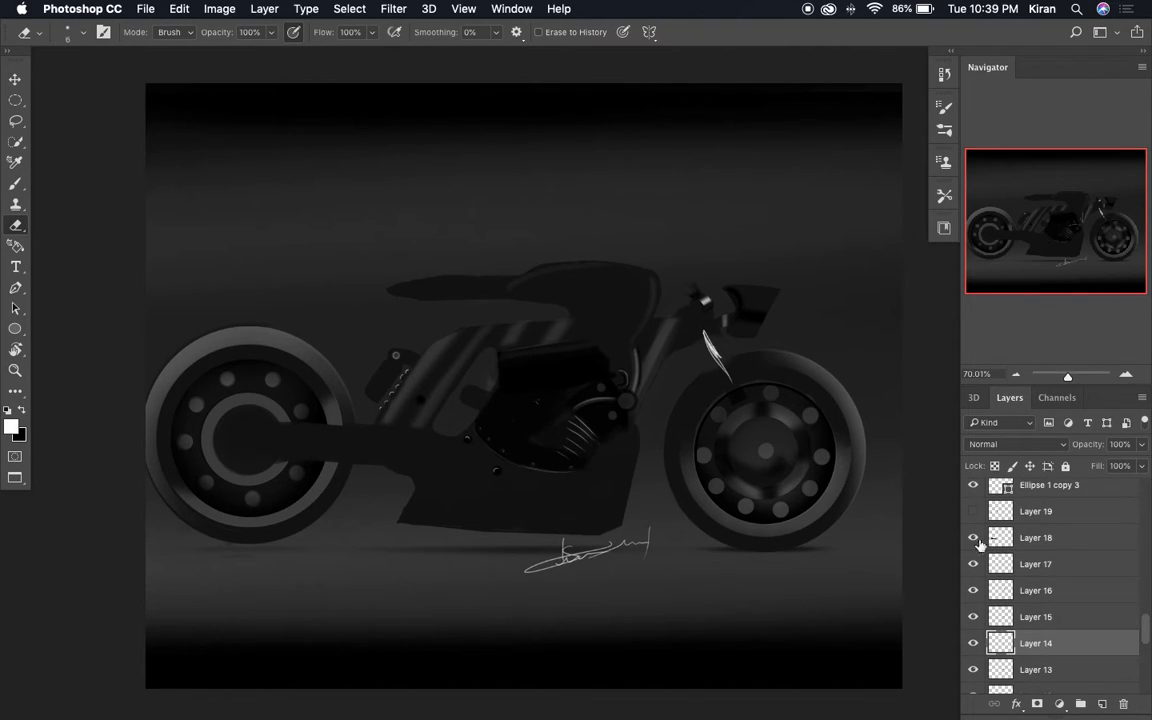
left_click(973, 511)
scroll(970, 515, "up", 2)
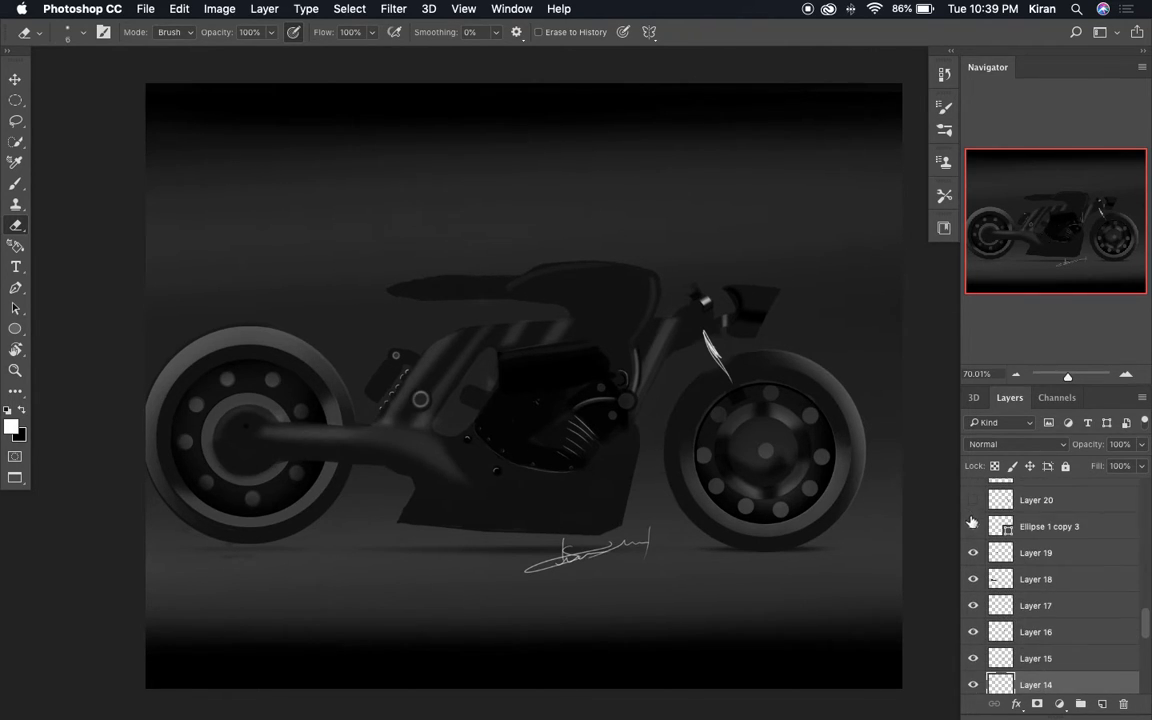
left_click(973, 500)
scroll(975, 505, "up", 1)
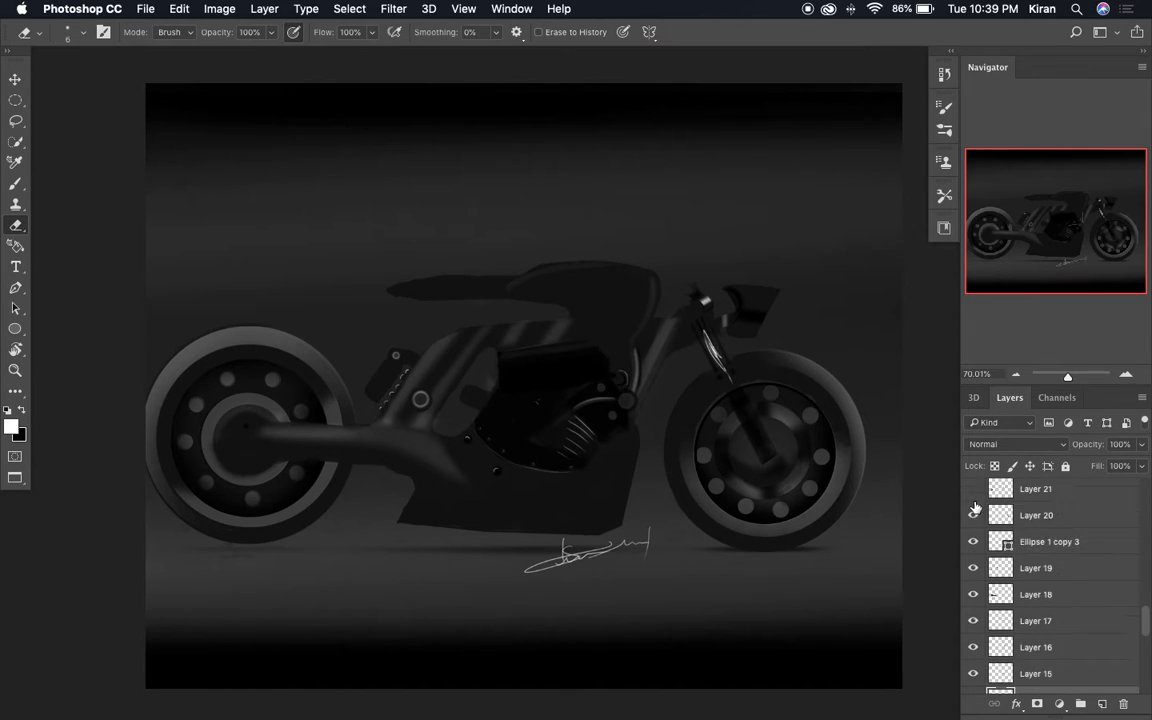
left_click(973, 504)
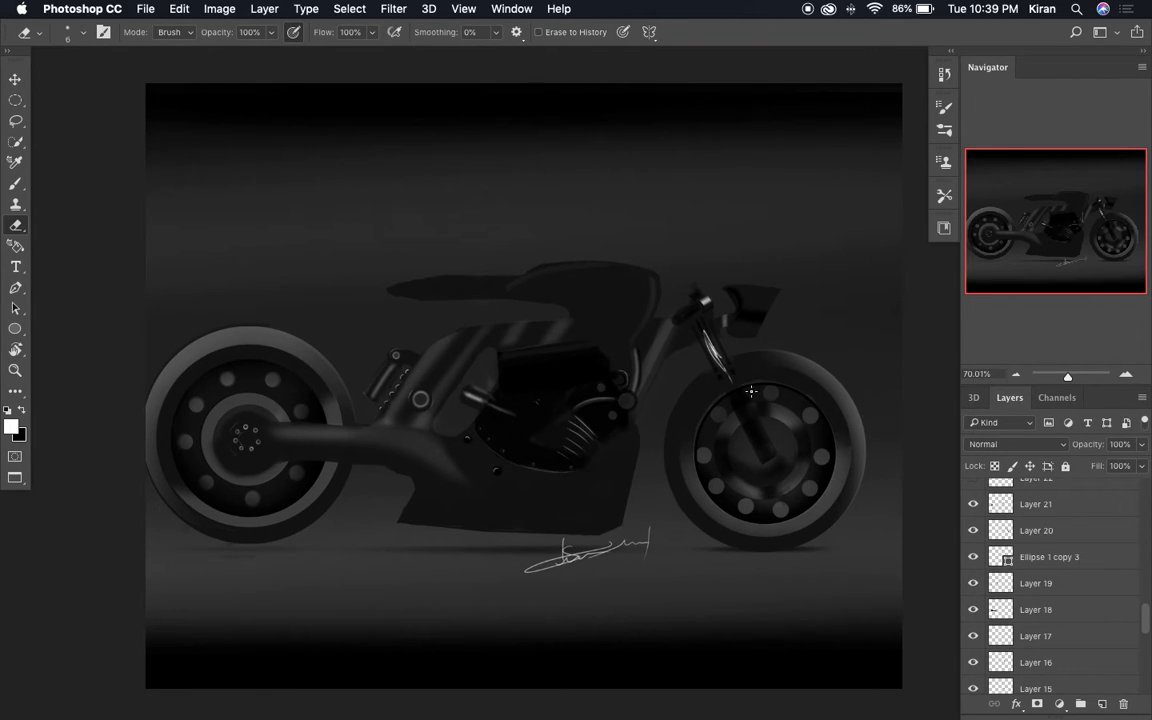
Show Layers 22 to 26 to add the handlebar details and the red tail light glow
scroll(997, 520, "up", 1)
left_click(973, 504)
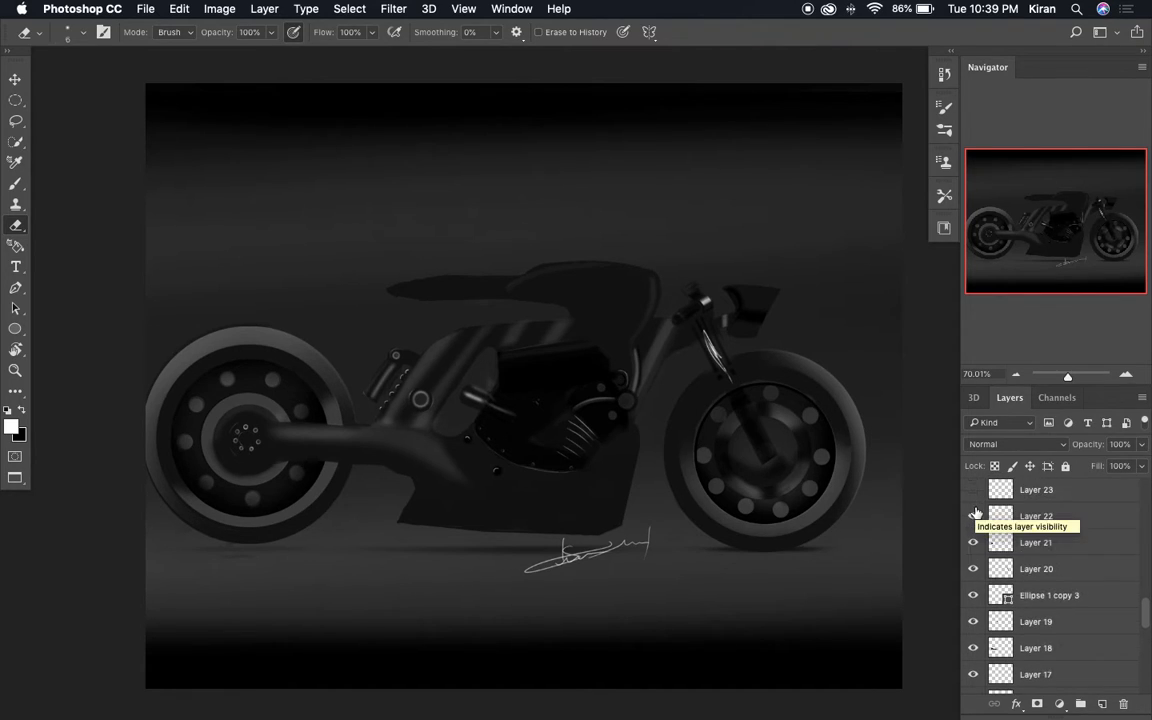
scroll(975, 500, "up", 1)
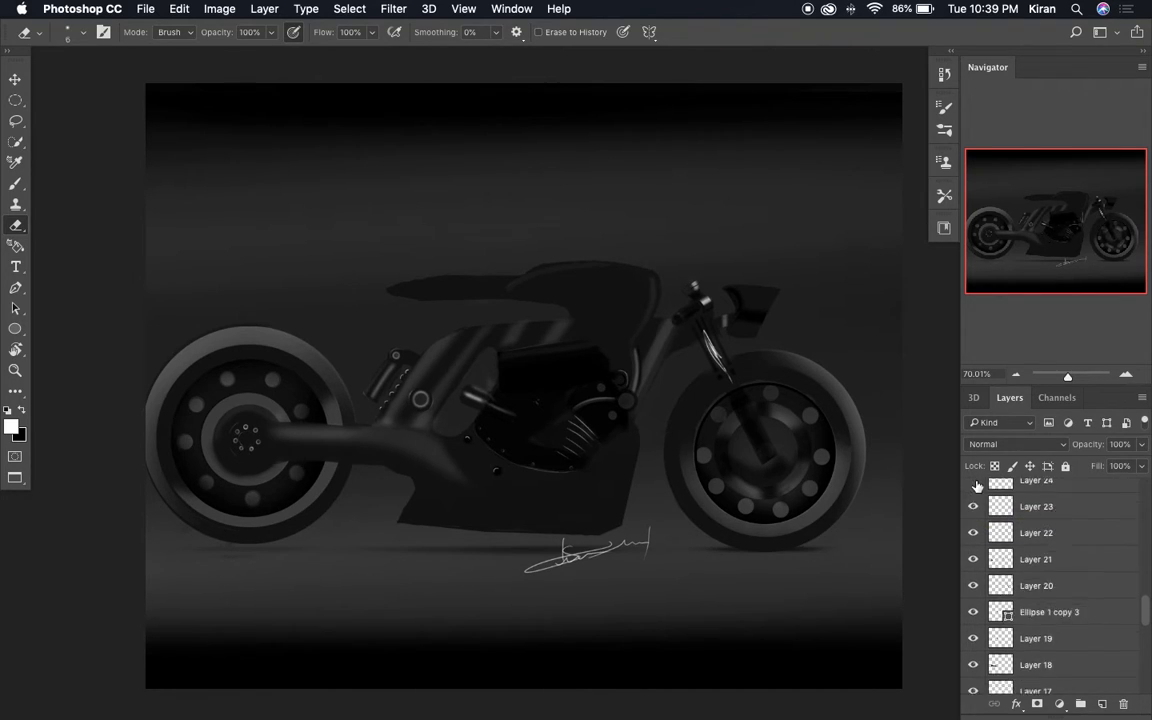
scroll(975, 495, "up", 1)
scroll(975, 495, "up", 2)
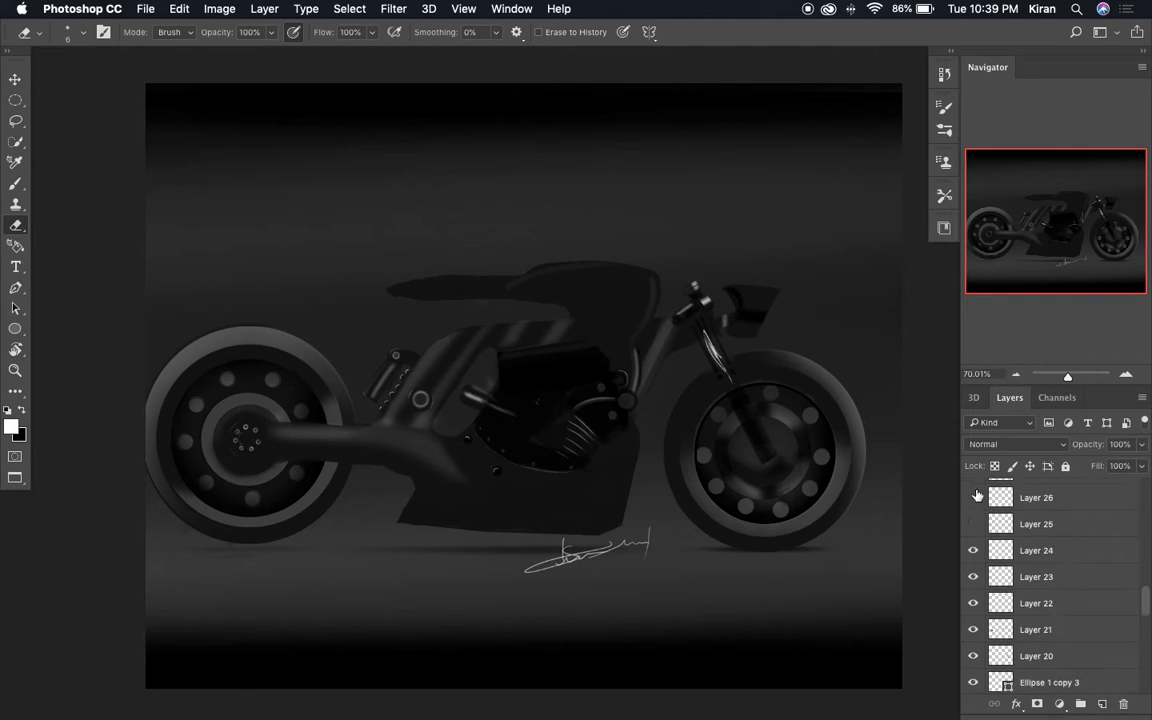
scroll(975, 527, "up", 2)
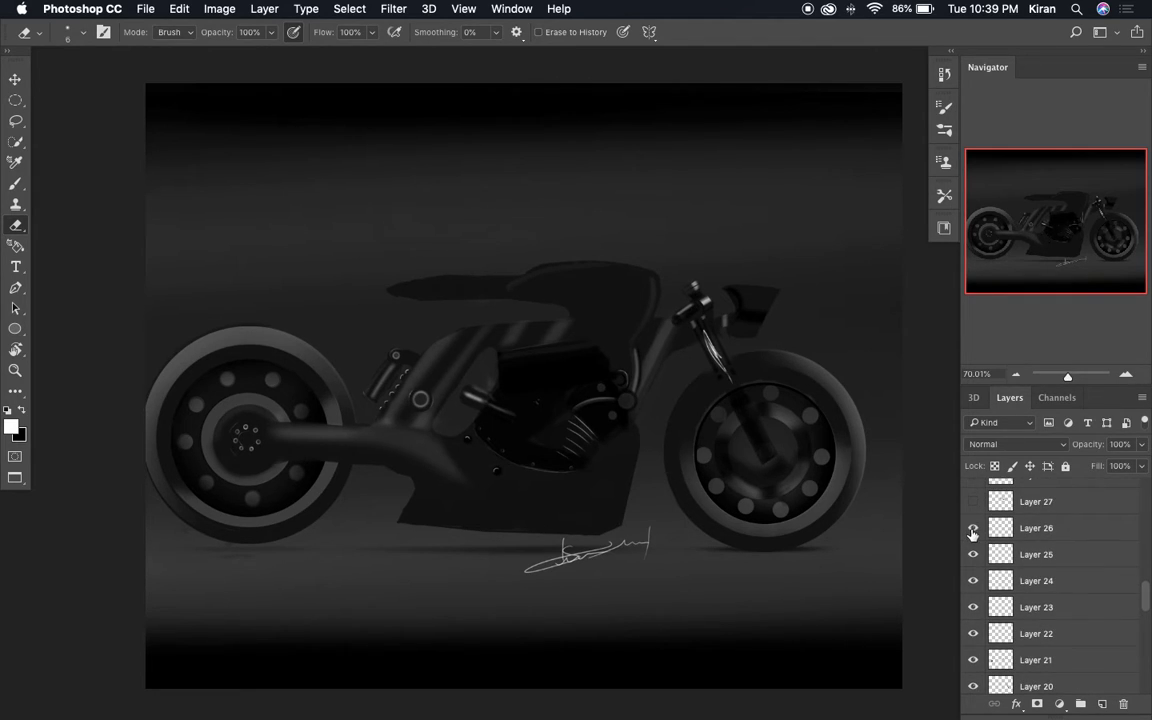
left_click(974, 527)
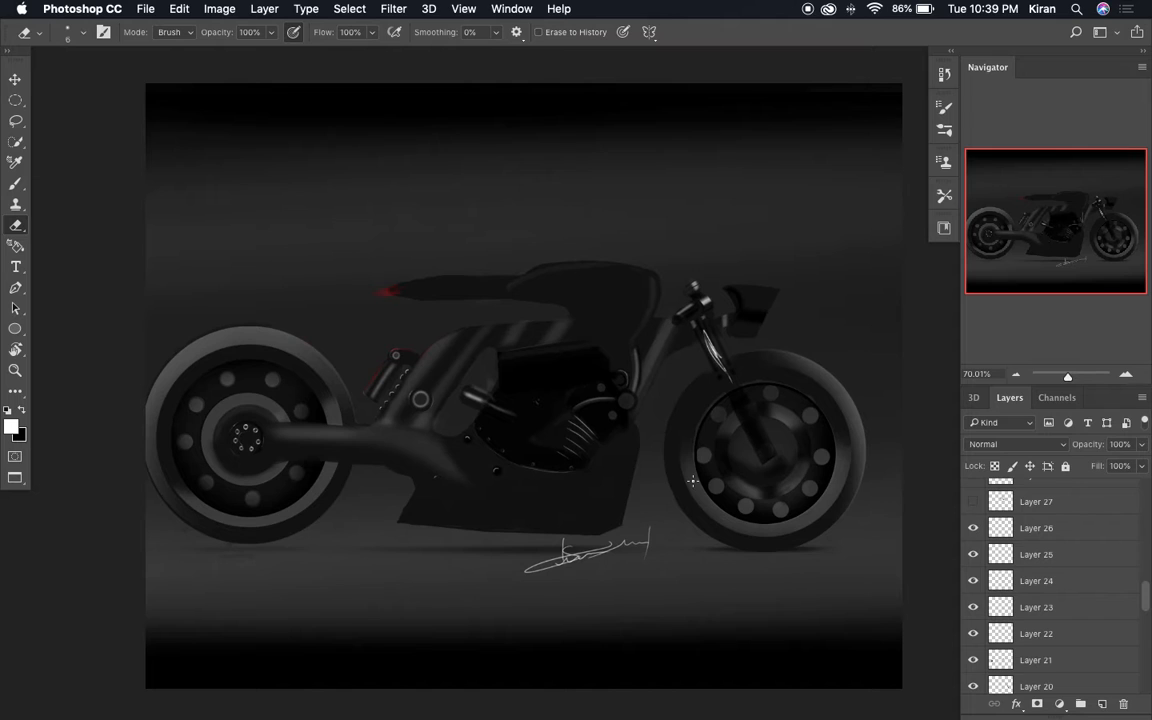
Examine the red tail light glow and its reflections on the shock absorber and frame up close
scroll(374, 345, "up", 5)
scroll(374, 345, "up", 3)
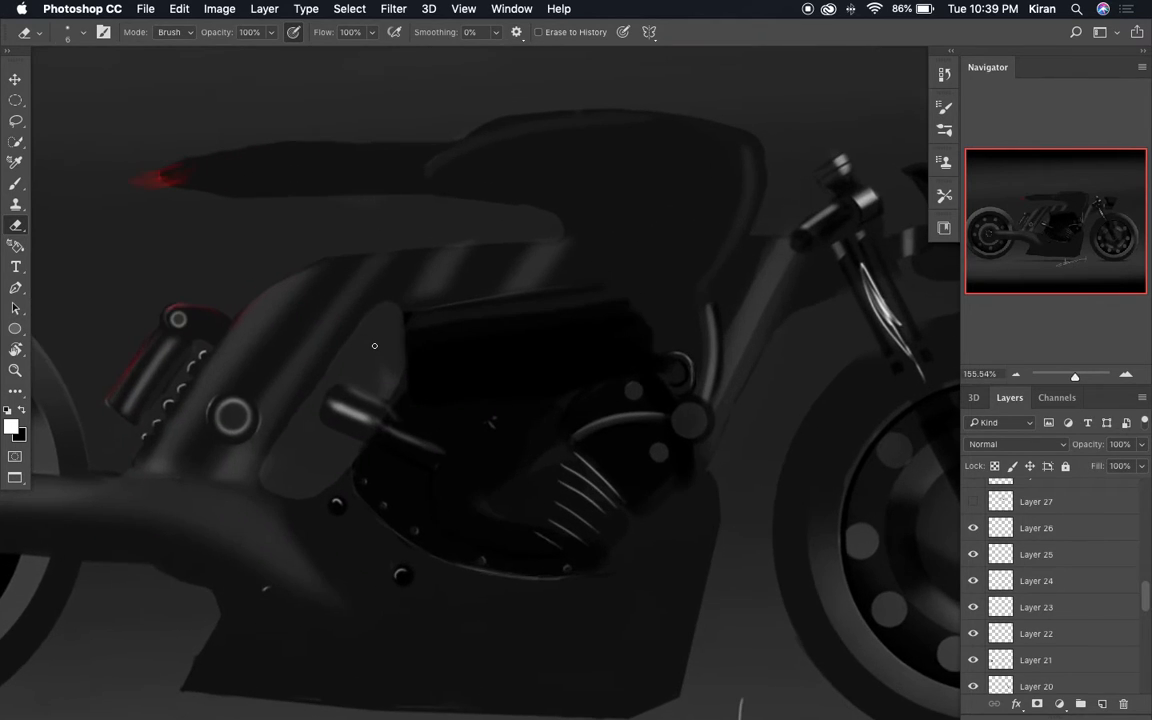
scroll(684, 368, "right", 5)
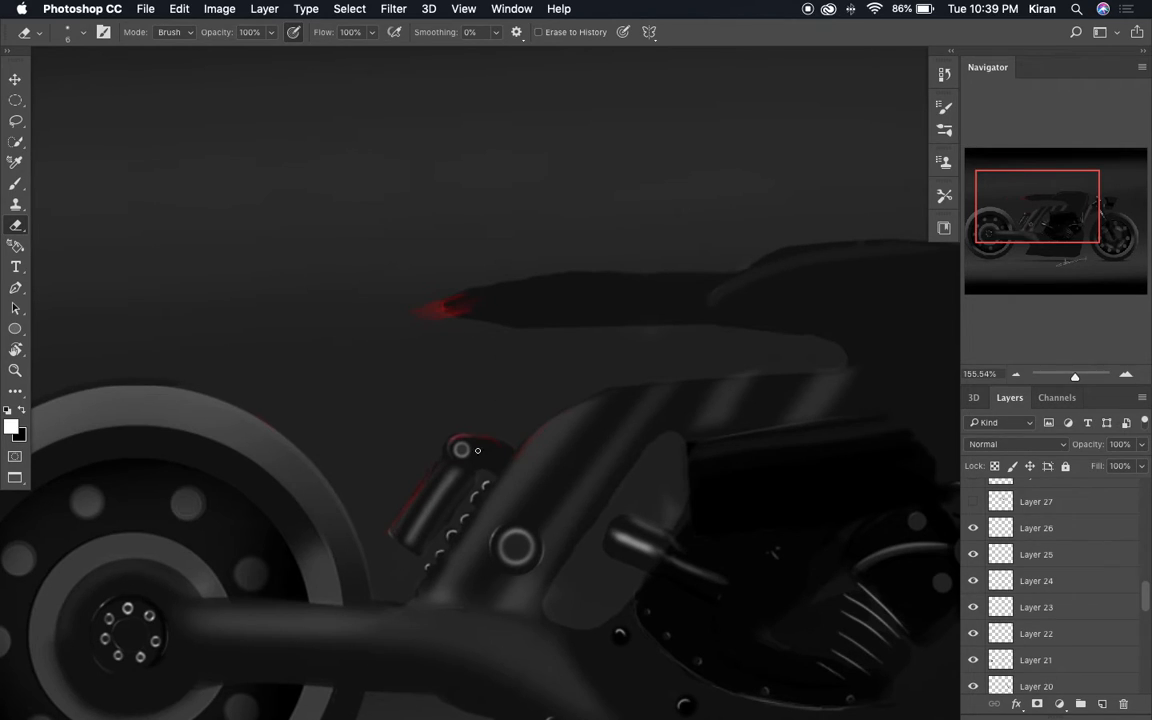
scroll(476, 463, "down", 3)
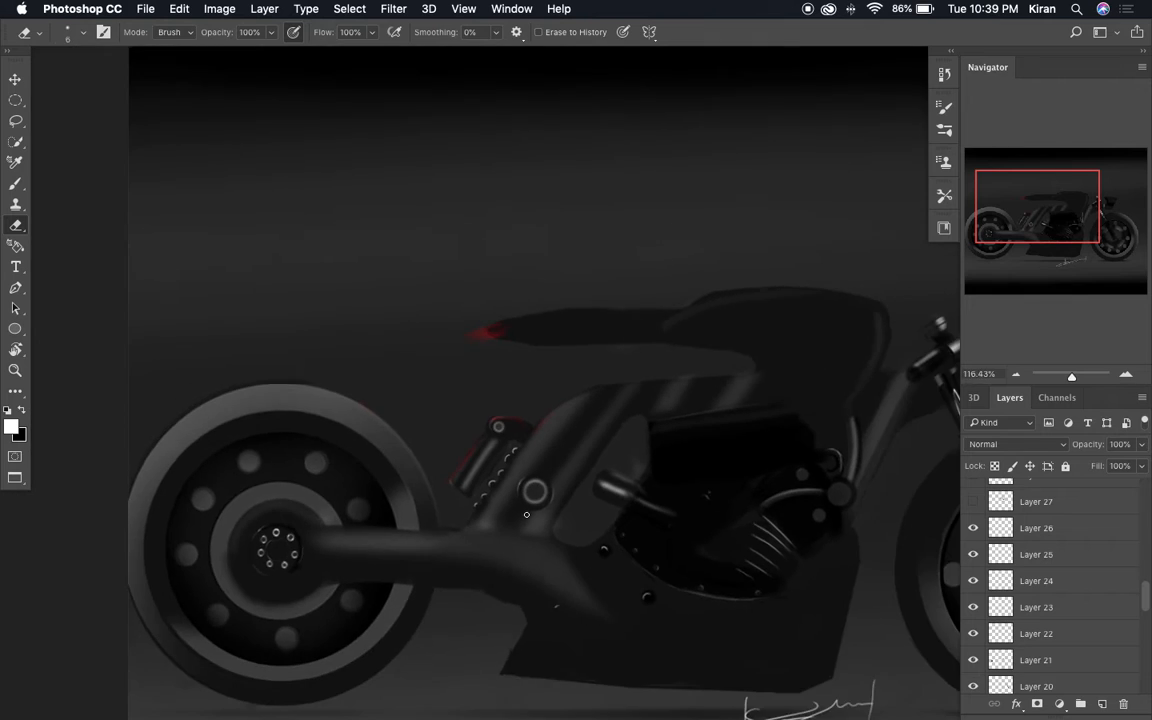
scroll(526, 514, "right", 5)
scroll(526, 514, "down", 3)
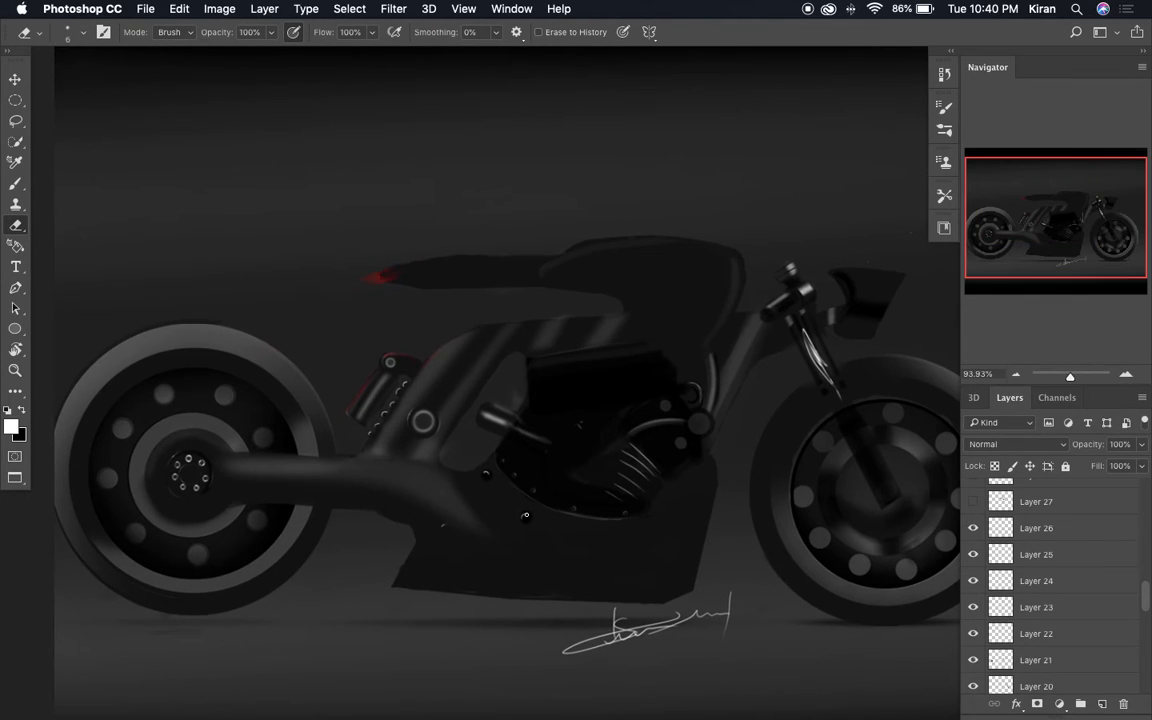
scroll(525, 515, "down", 2)
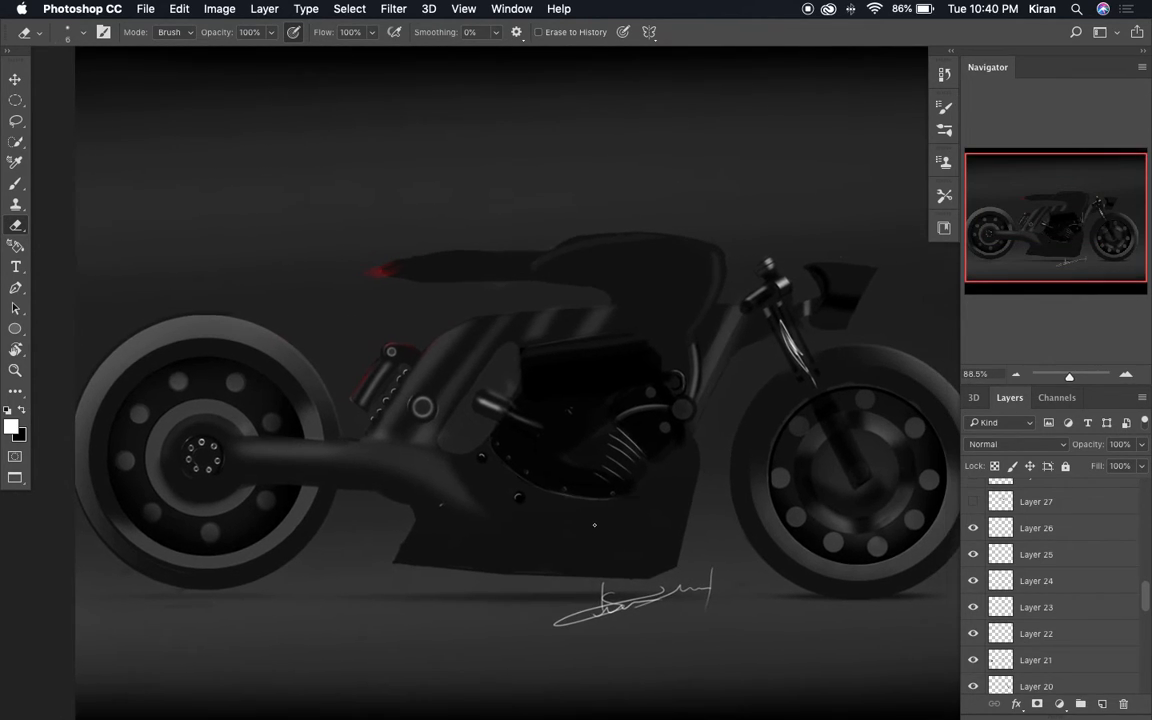
Show Layers 27 and 28 to add the tank shading and the ribbed engine details, and inspect the engine up close
scroll(590, 529, "down", 2)
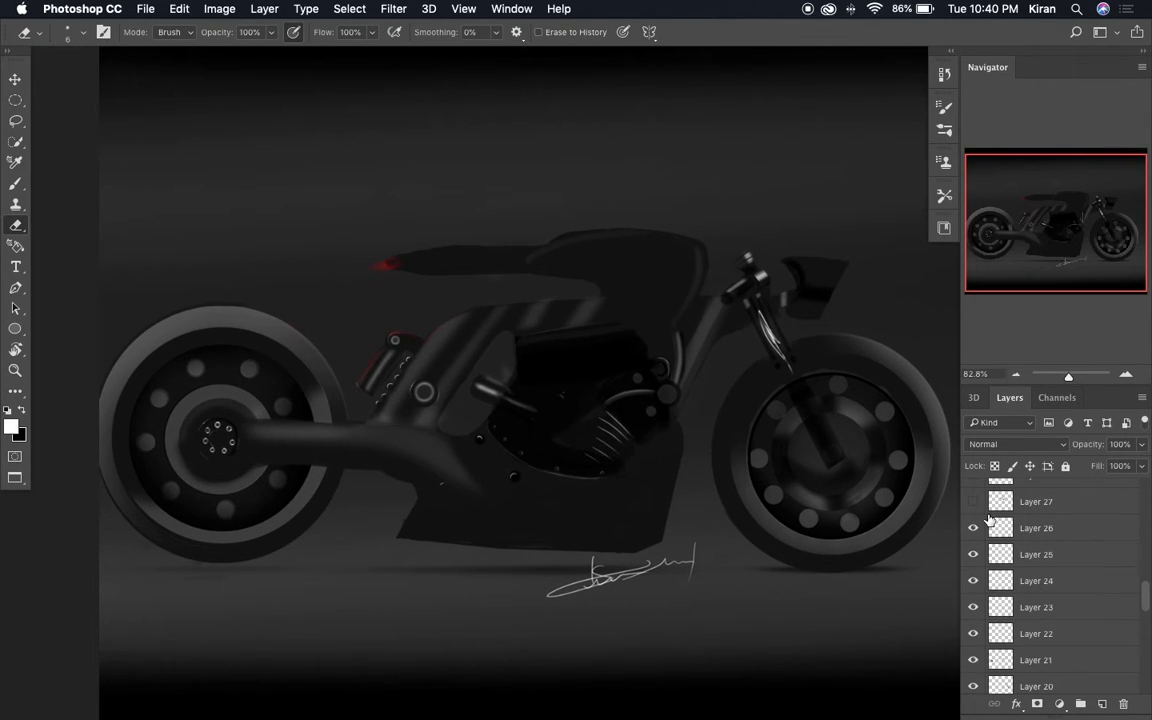
scroll(973, 509, "up", 1)
left_click(973, 510)
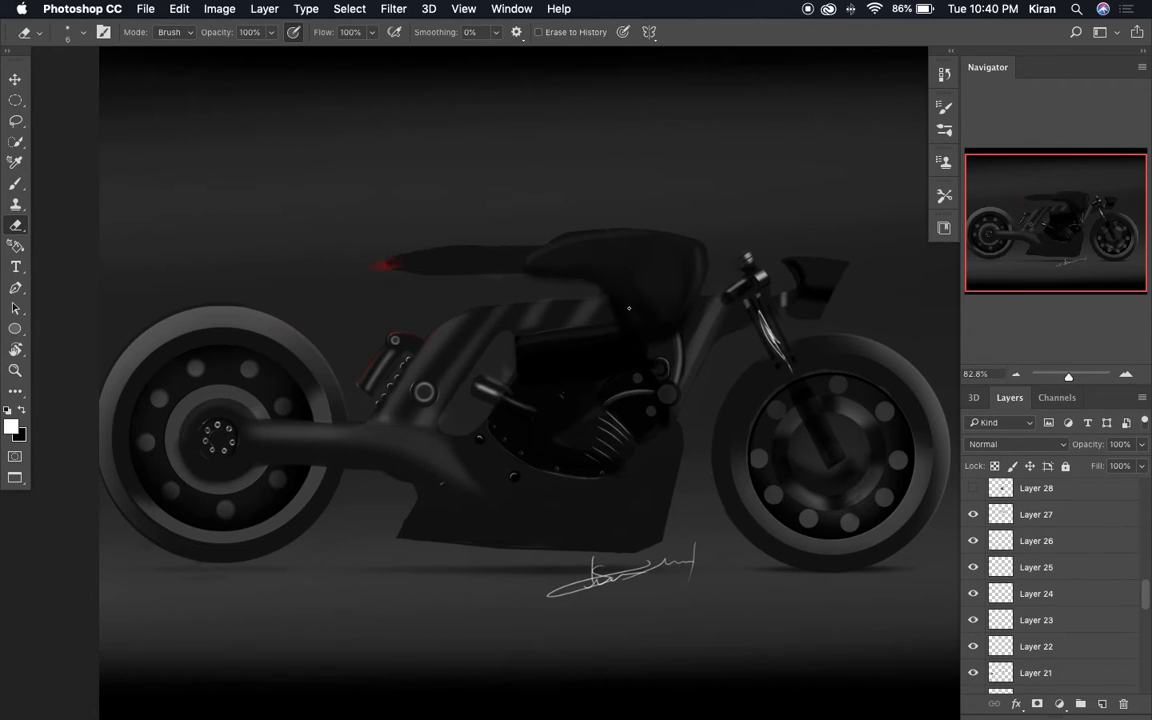
left_click(974, 489)
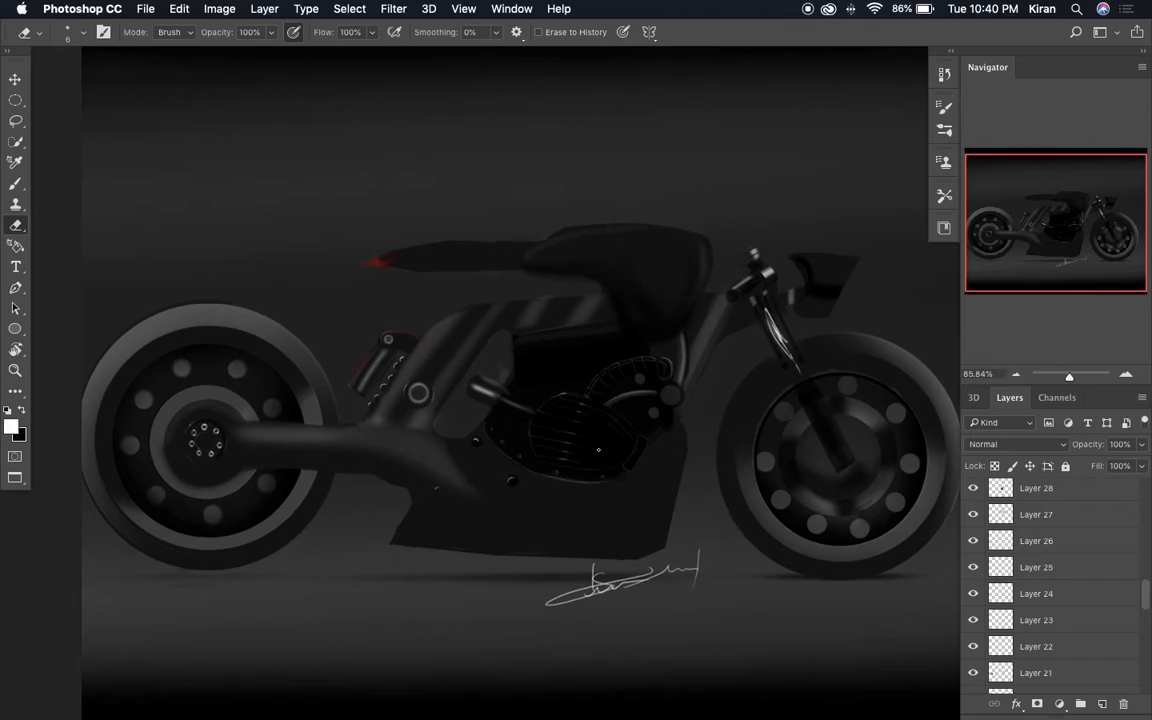
scroll(598, 449, "up", 5)
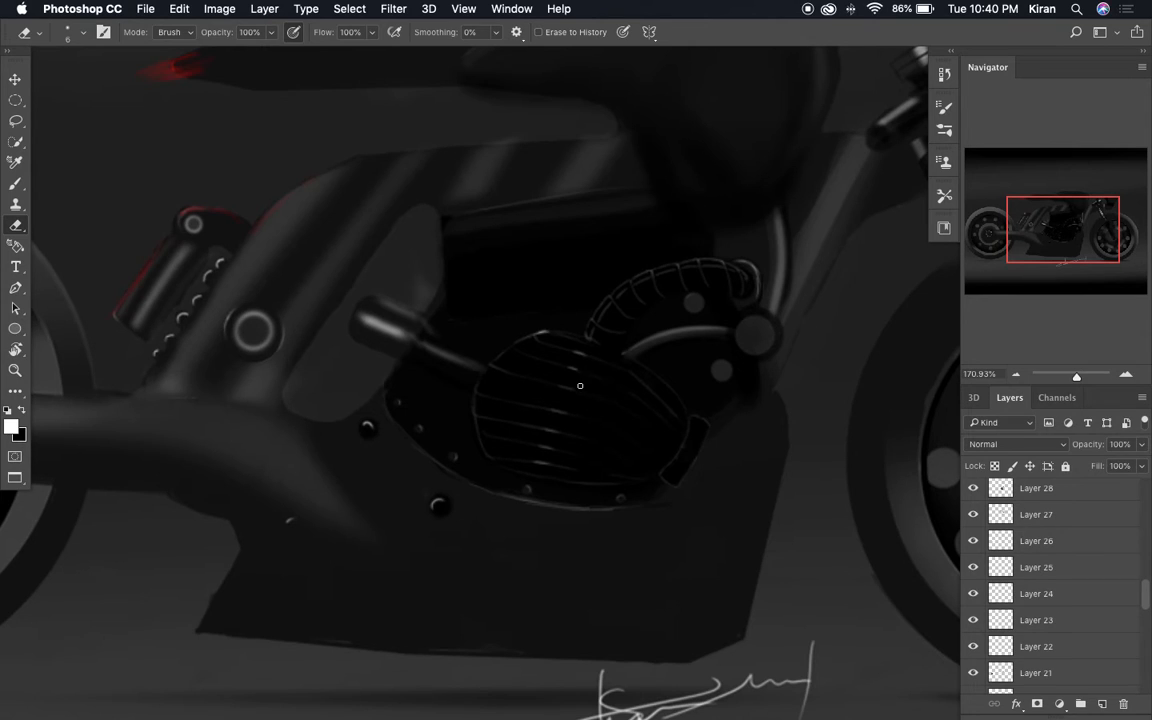
scroll(608, 353, "down", 2)
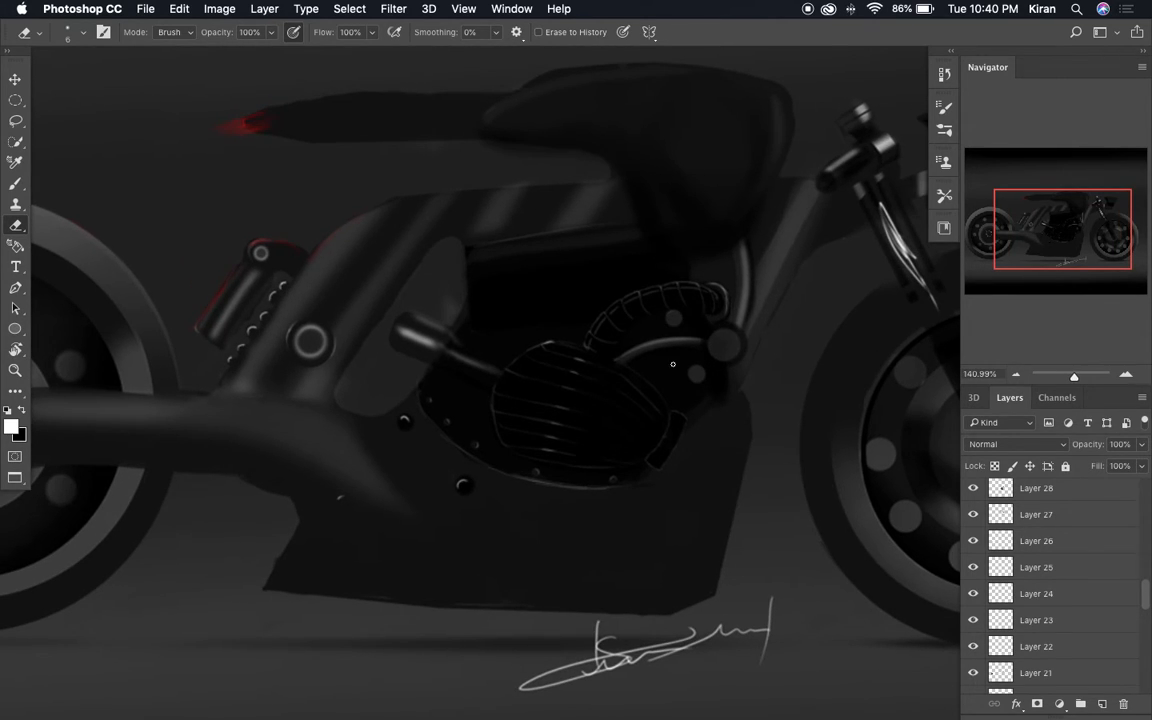
scroll(593, 361, "down", 3)
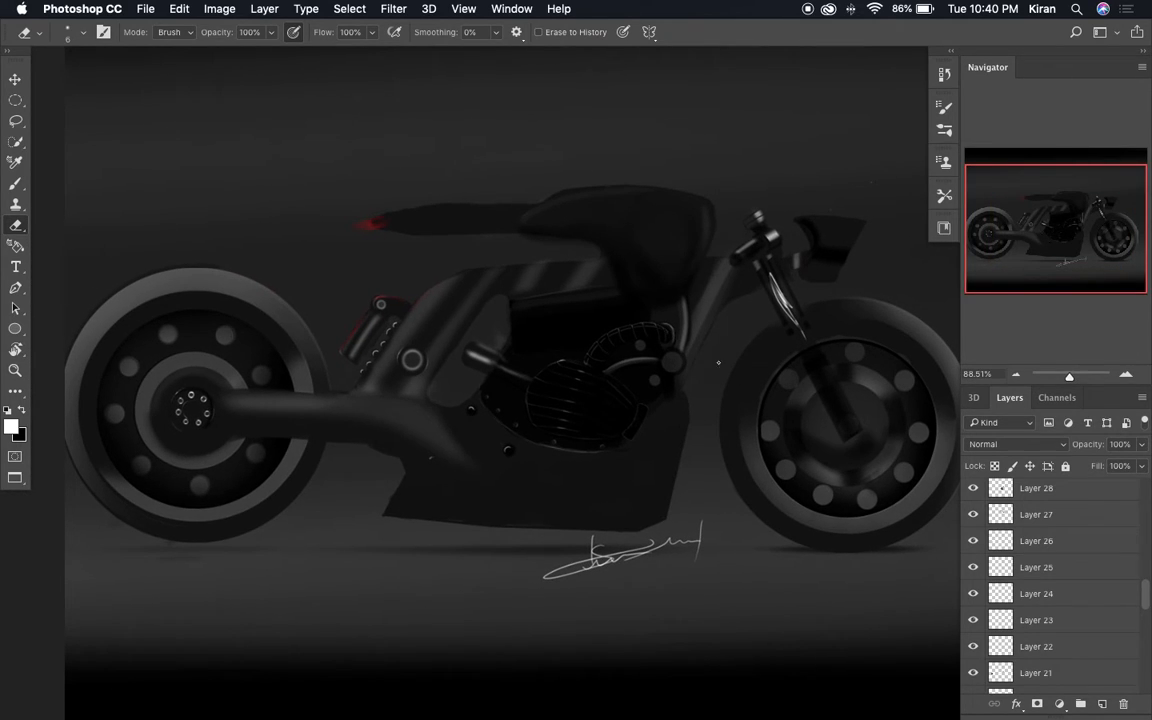
Show Layers 29, 30 and 31 to add the belly pan shading and the highlights on the swingarm, seat, tank and headlight
scroll(970, 505, "up", 2)
left_click(974, 505)
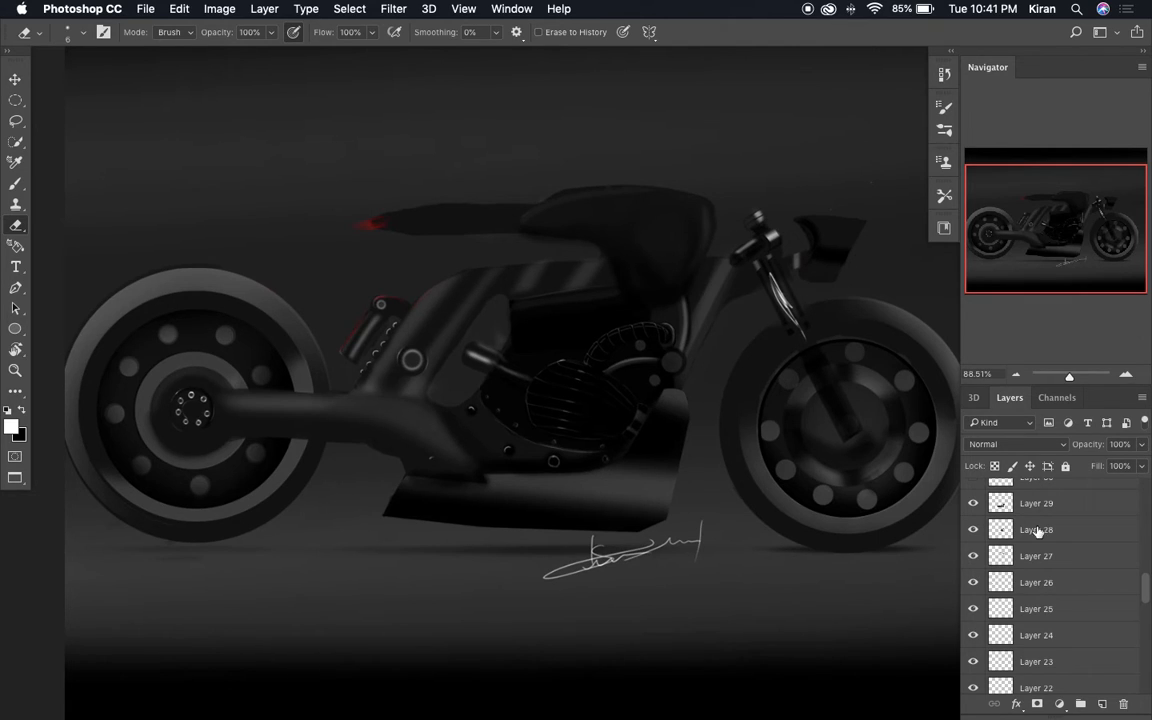
scroll(1037, 521, "up", 2)
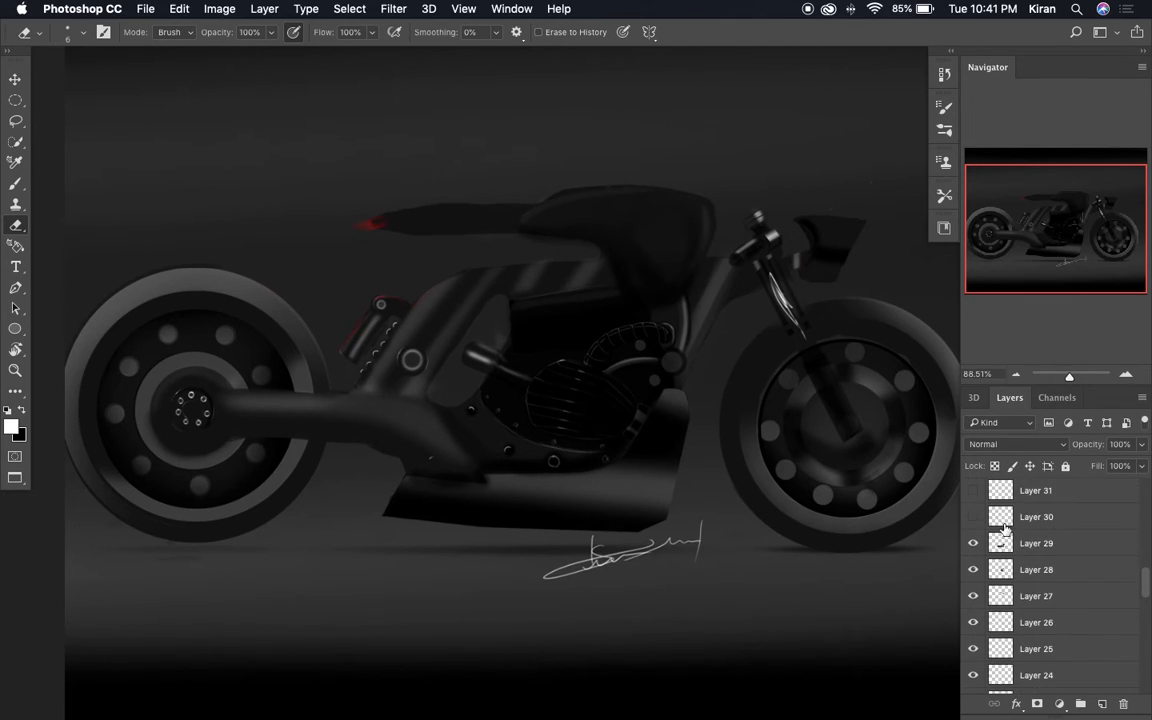
left_click(974, 517)
scroll(980, 522, "up", 1)
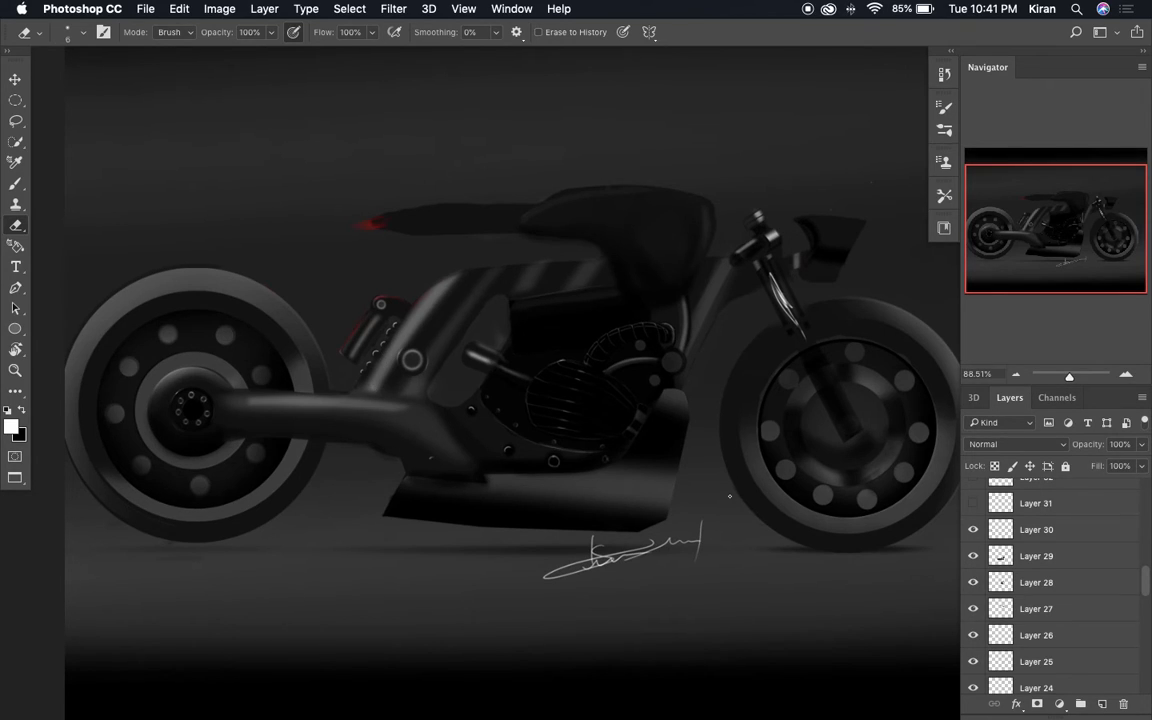
left_click(973, 503)
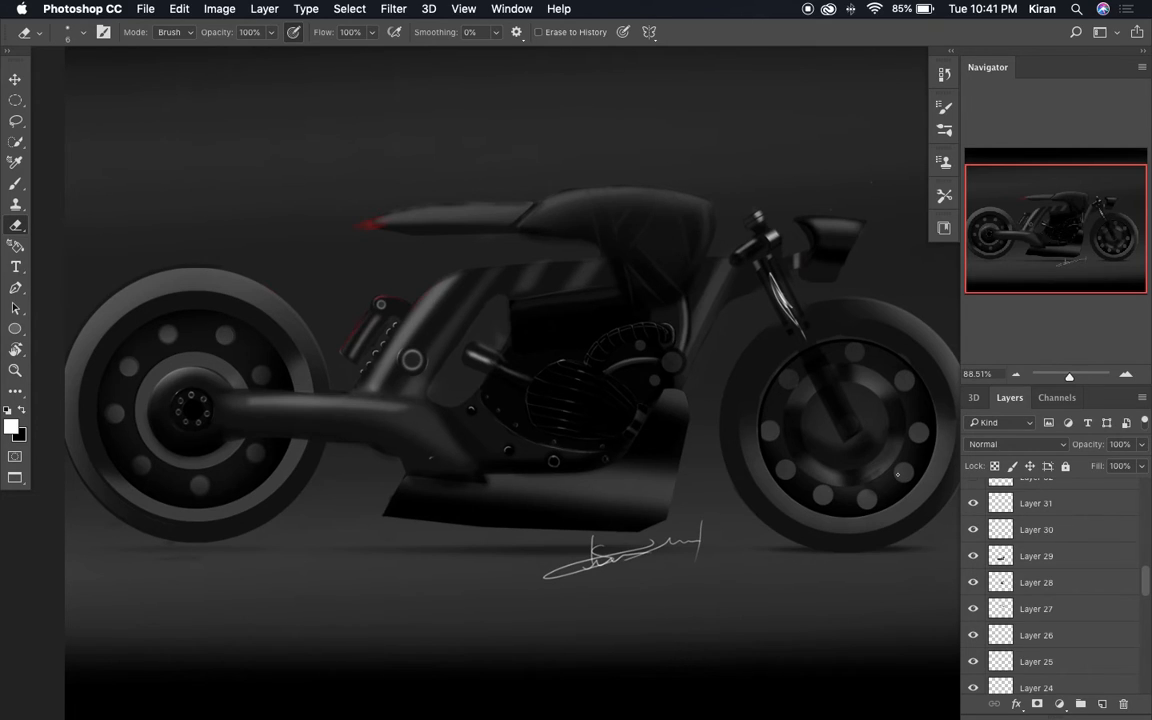
Toggle Layer 32 on and off to compare the front fork up close, leaving the finished fork tubes visible
scroll(970, 530, "up", 2)
left_click(973, 518)
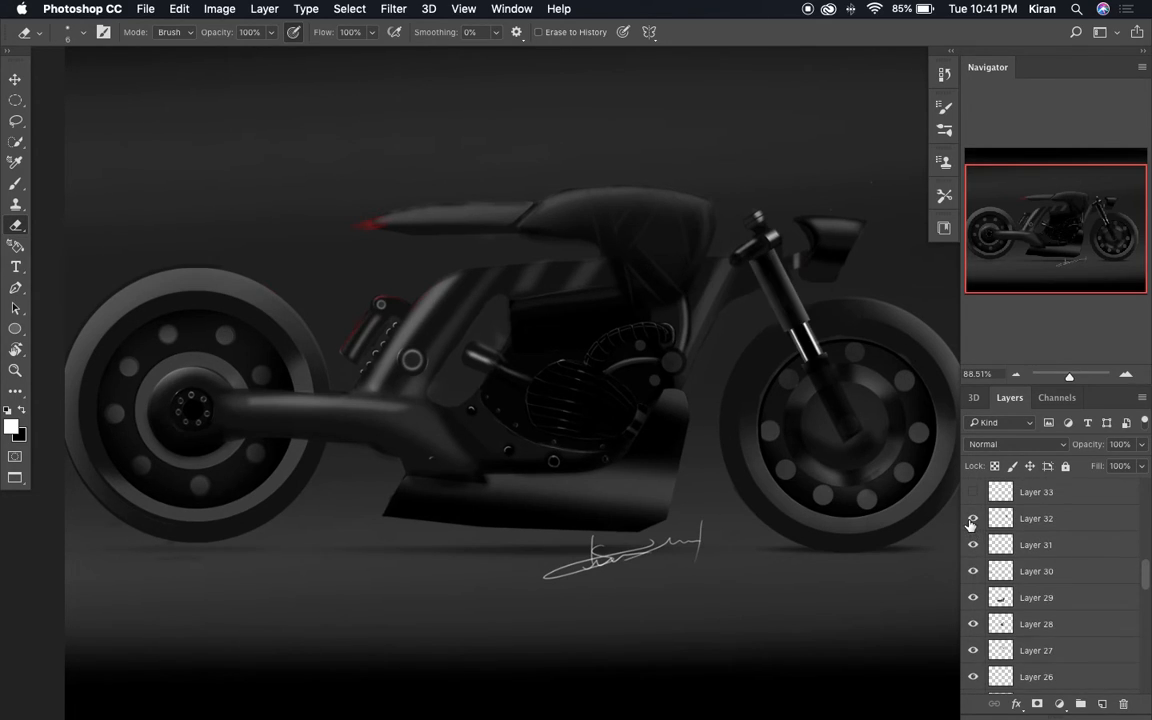
left_click(973, 518)
left_click(973, 518)
left_click(972, 519)
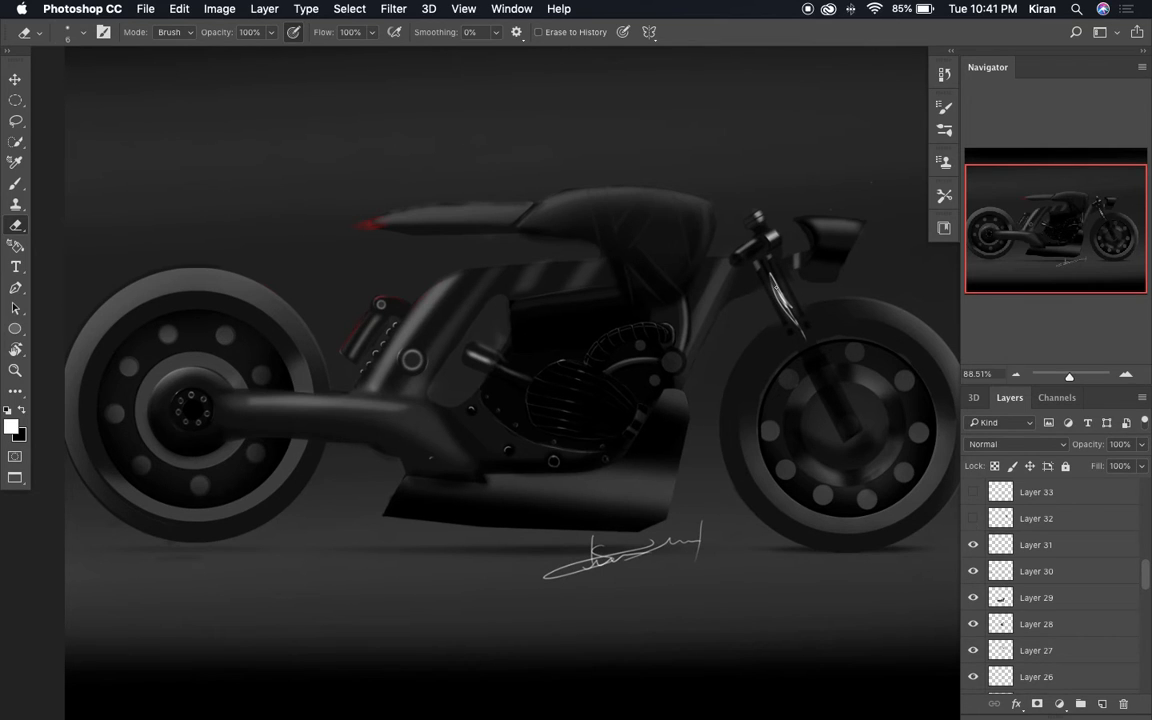
scroll(573, 383, "up", 5)
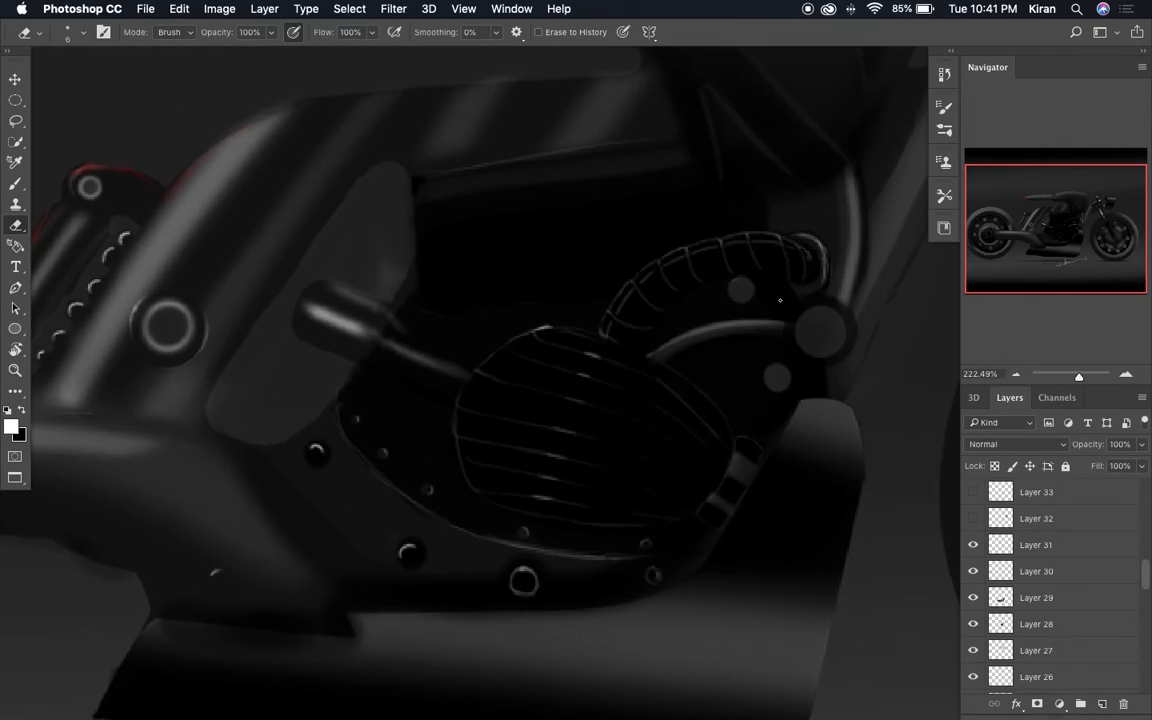
scroll(861, 355, "right", 10)
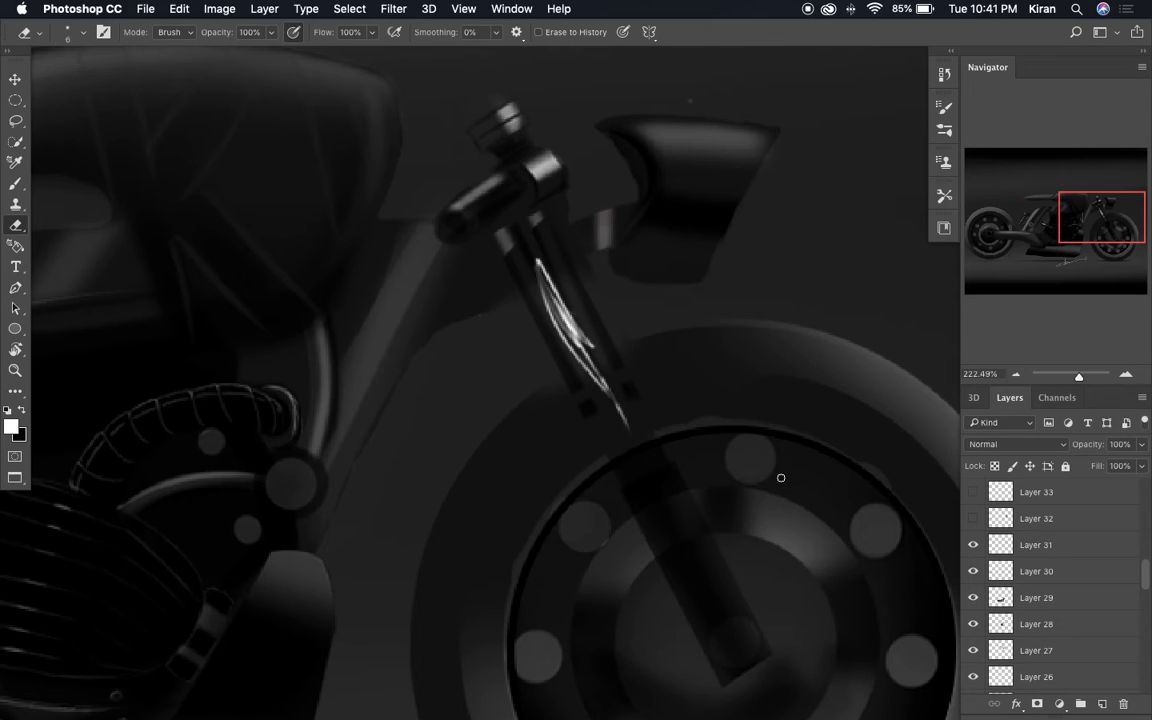
key("super+comma")
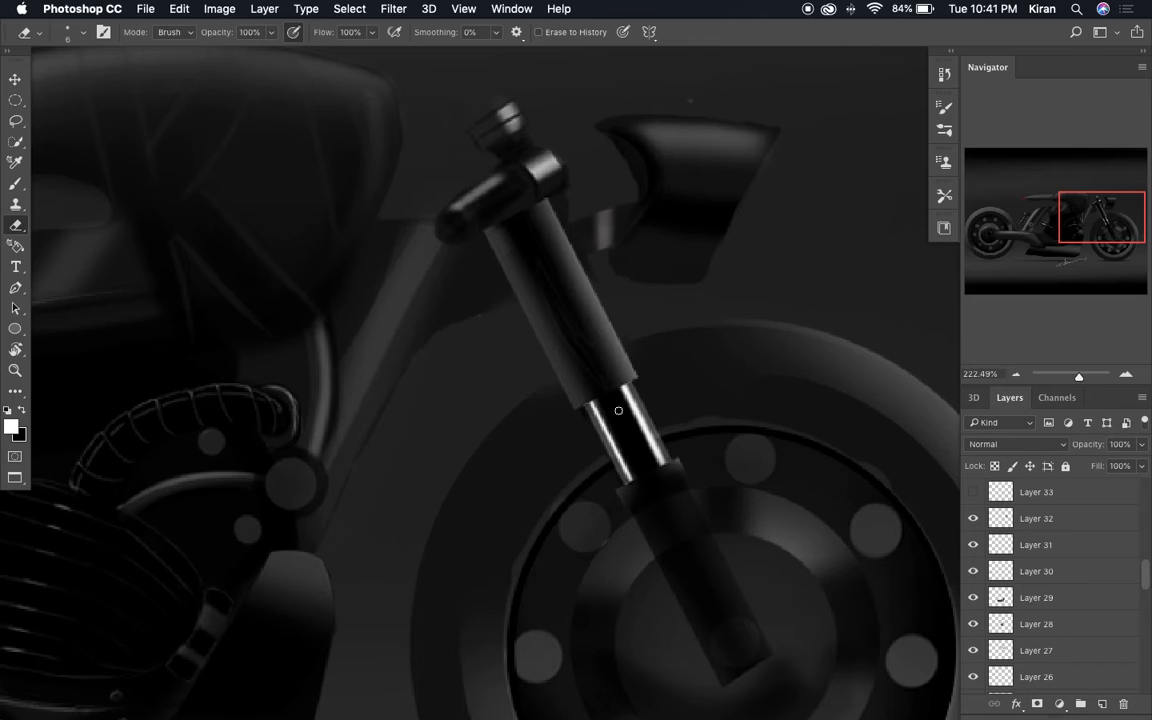
Show Layer 33 to add the yellow and black stripes on the front fork
scroll(583, 375, "down", 2)
scroll(618, 410, "down", 2)
scroll(618, 410, "down", 2)
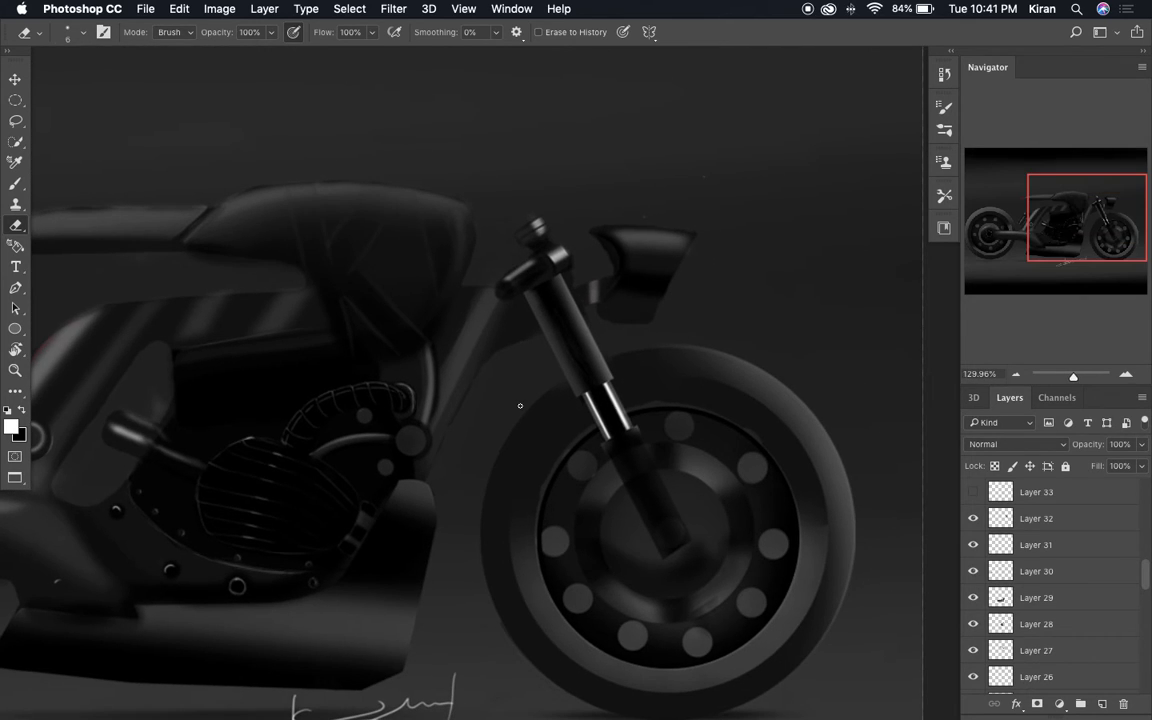
scroll(520, 405, "left", 5)
scroll(520, 405, "down", 1)
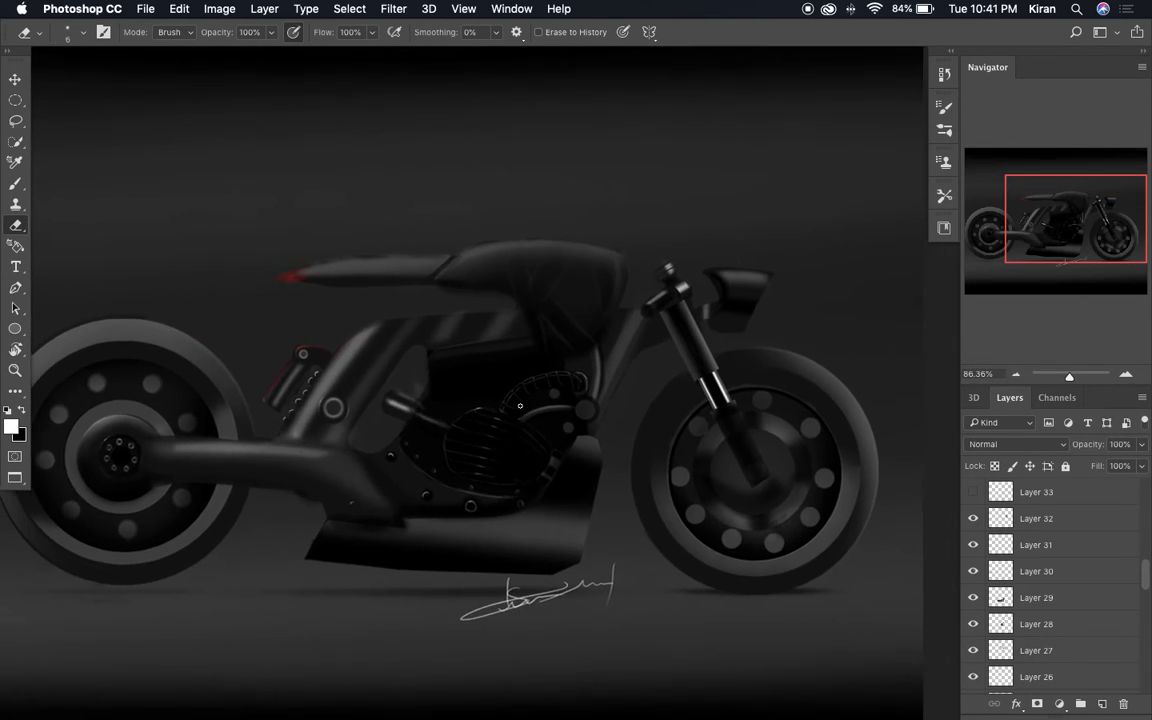
scroll(893, 477, "left", 1)
left_click(973, 492)
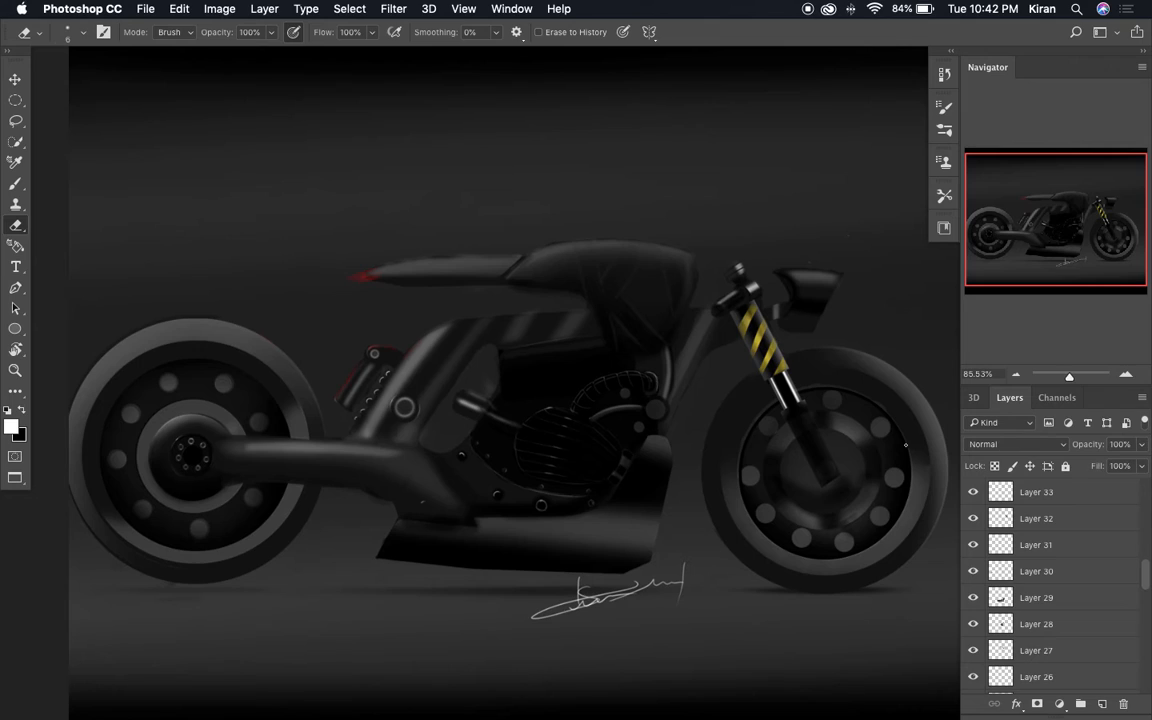
Turn on the visibility of Layers 34, 36 copy, 35 and 36 to refine the front fork and the tank edge
scroll(1040, 580, "up", 2)
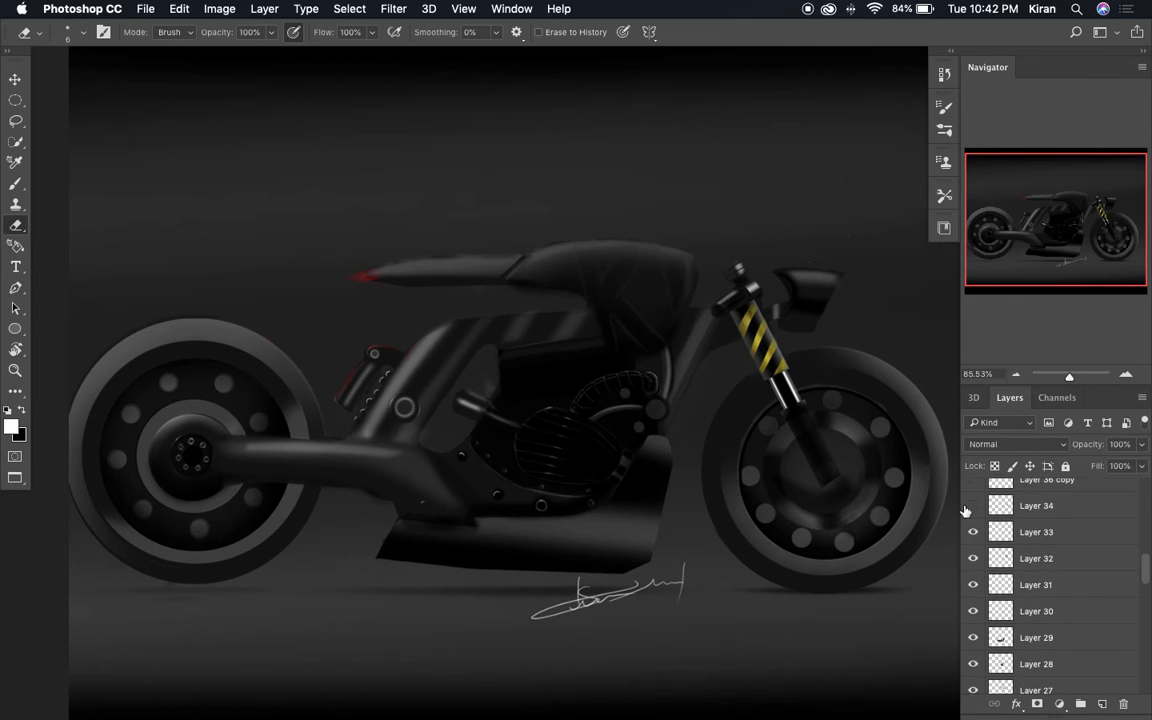
left_click(972, 505)
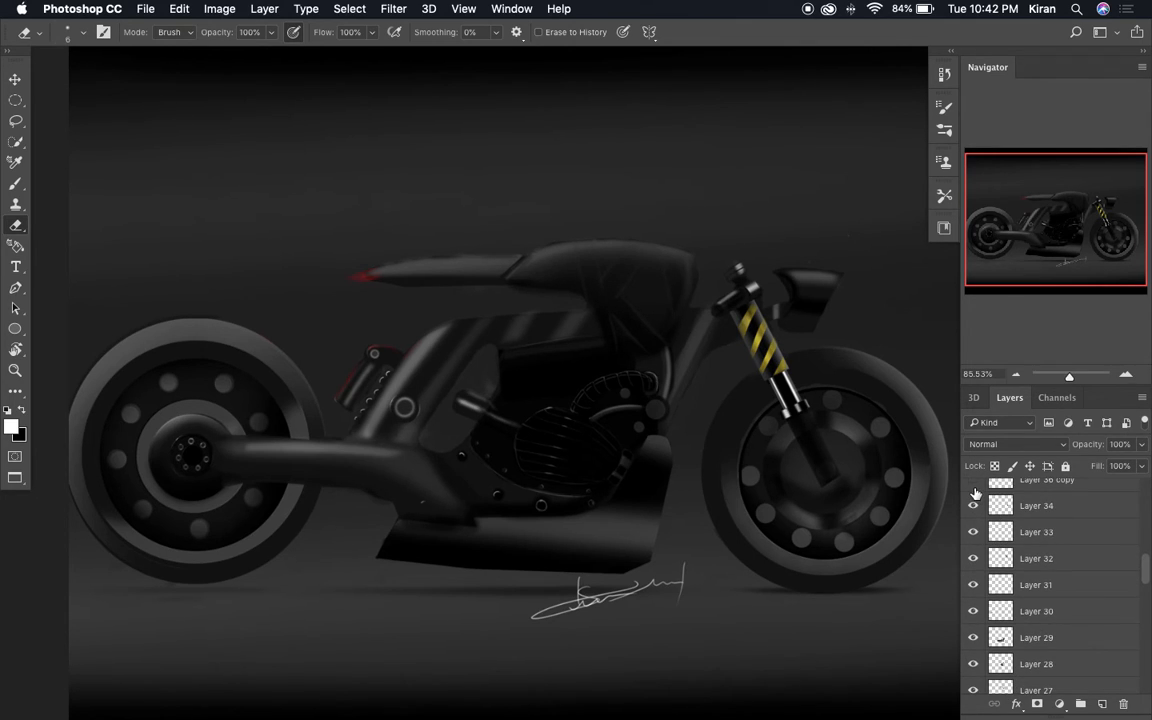
scroll(976, 500, "up", 2)
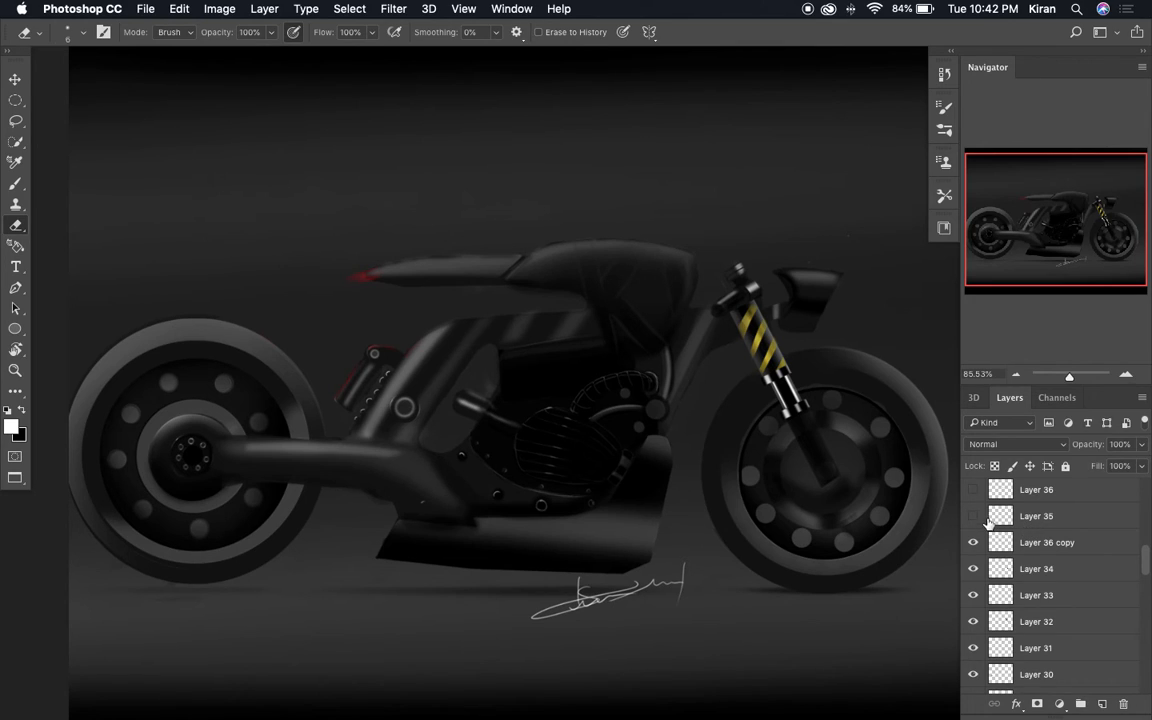
left_click(974, 517)
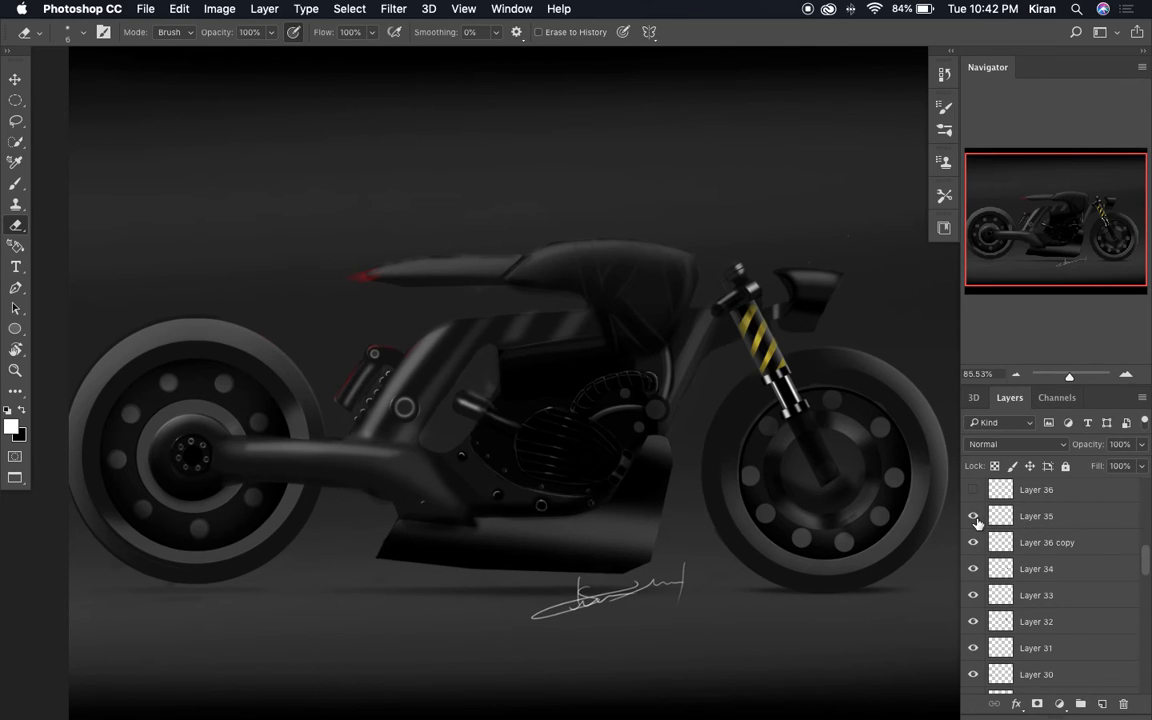
left_click(973, 490)
scroll(975, 495, "up", 1)
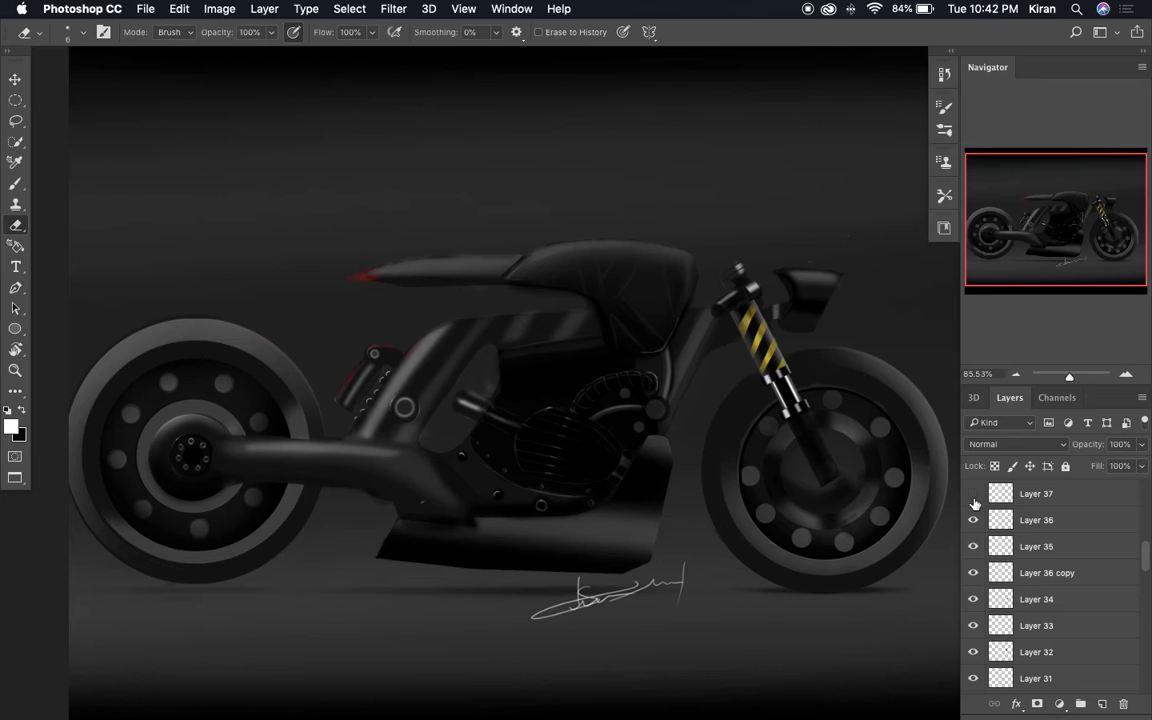
Show Layer 37 to add yellow and black stripes to the rear shock absorber, and inspect it up close
left_click(974, 494)
scroll(975, 505, "up", 1)
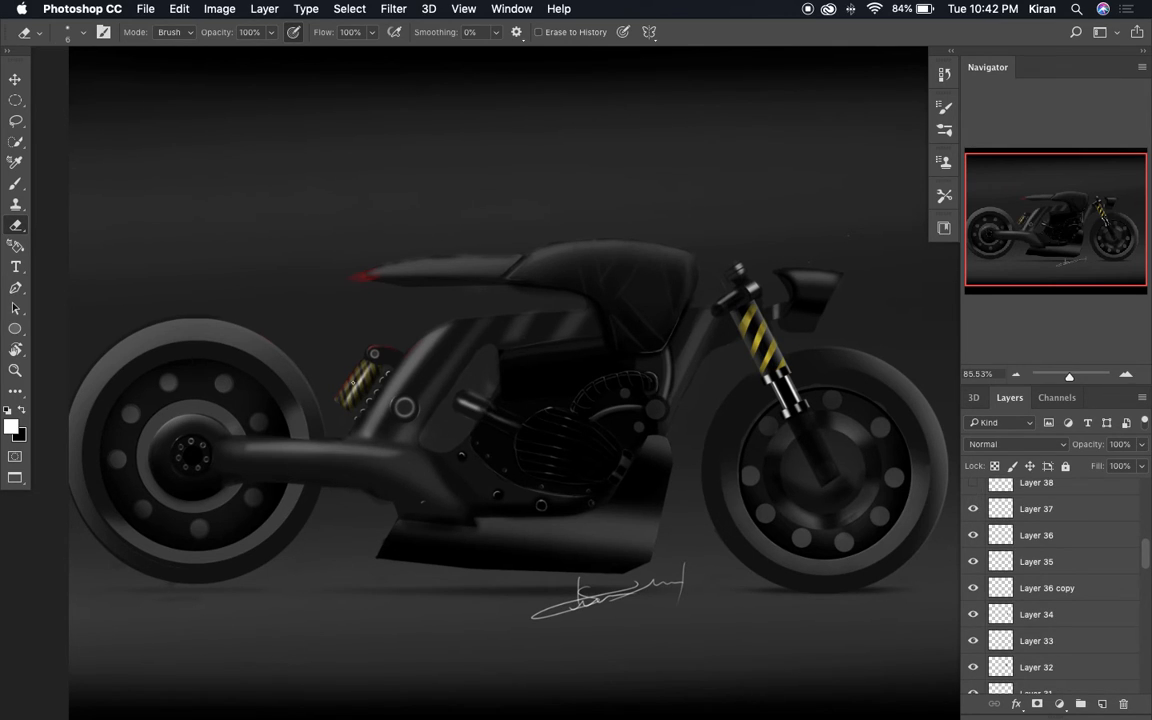
scroll(318, 346, "up", 5)
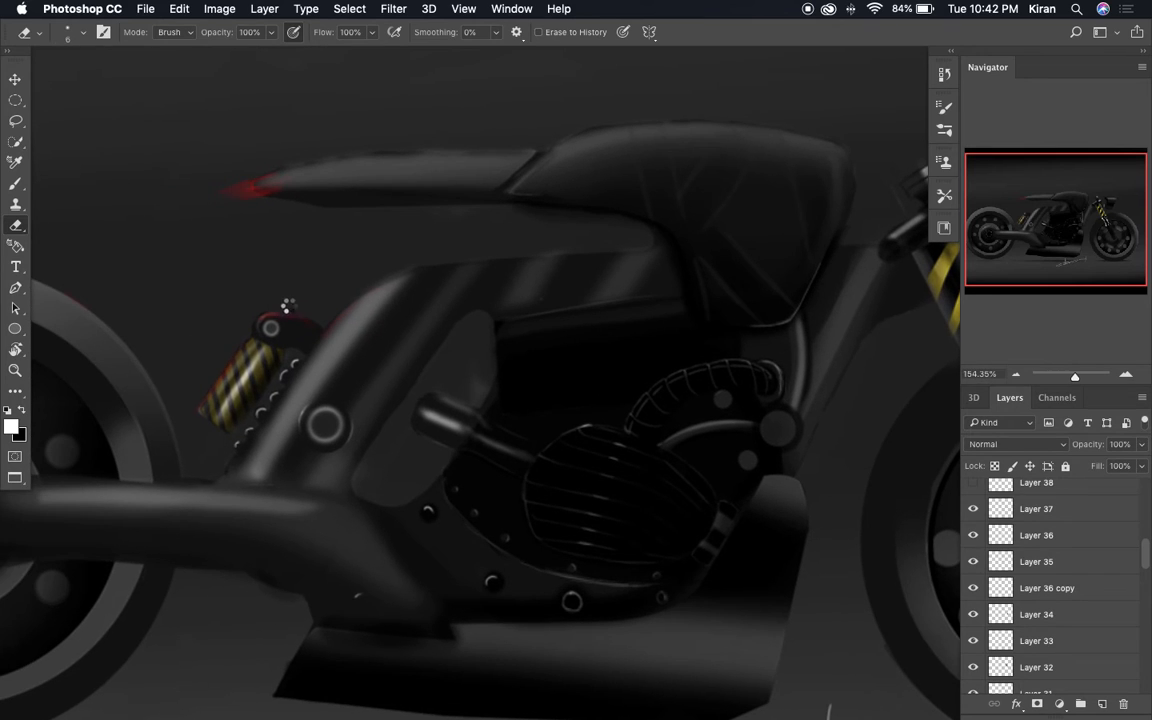
scroll(210, 351, "down", 3)
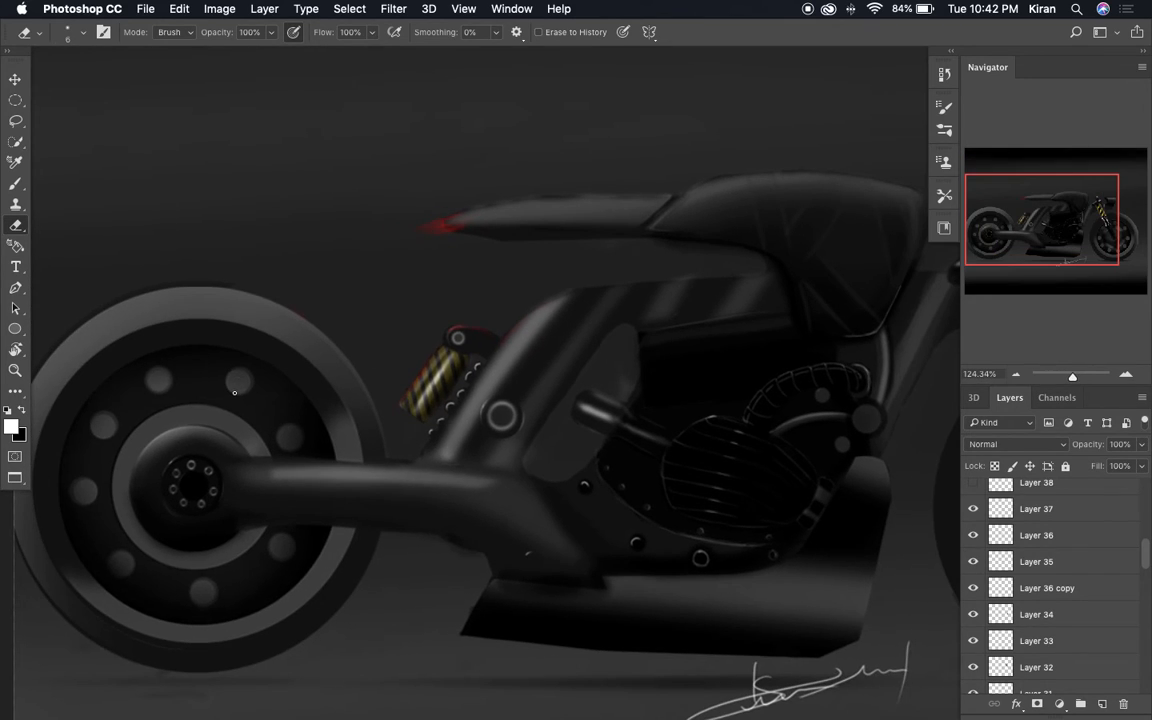
scroll(234, 392, "down", 3)
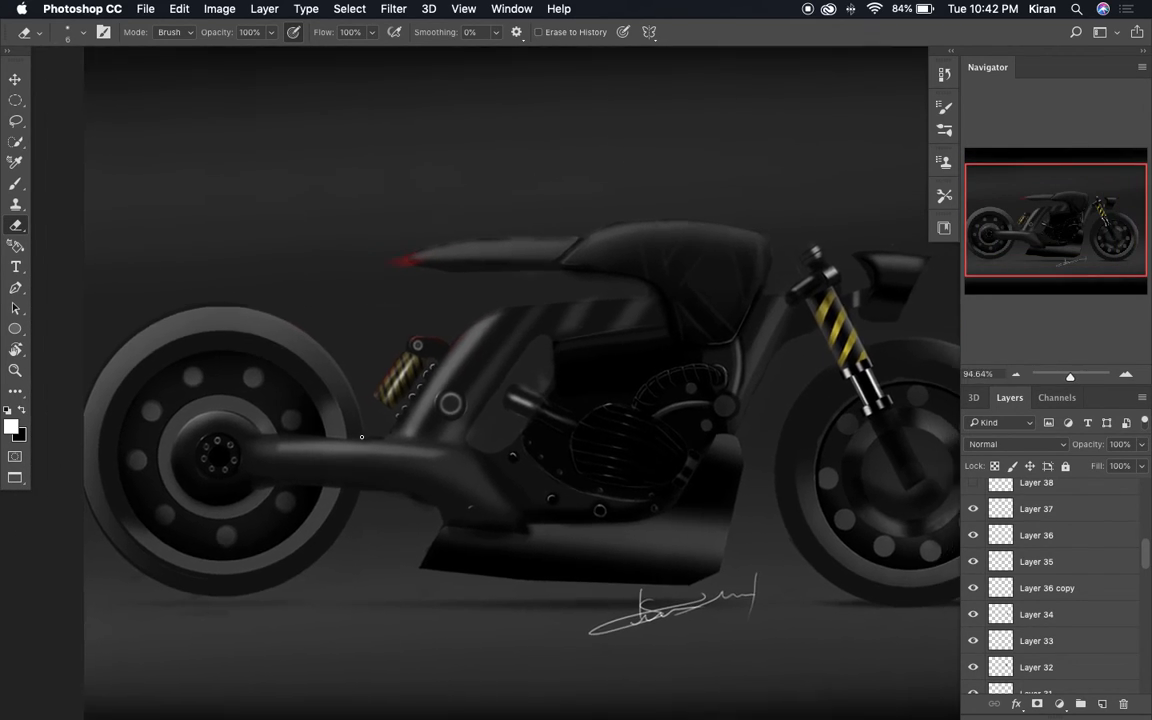
scroll(362, 437, "down", 1)
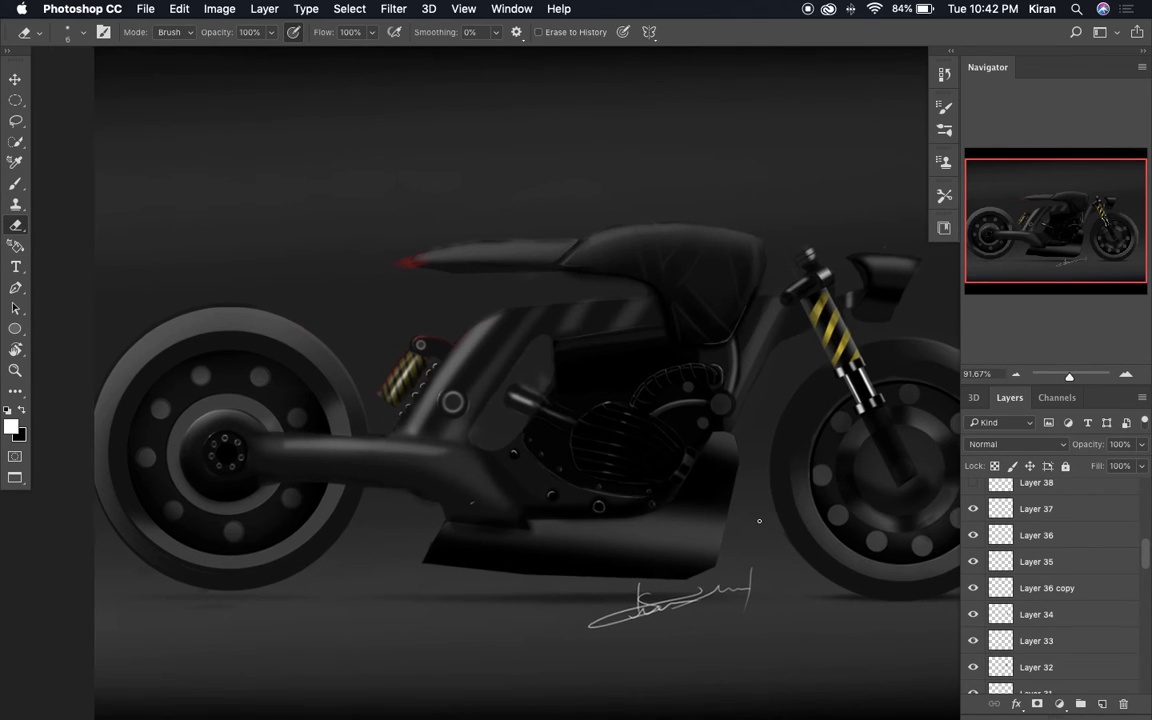
scroll(759, 520, "down", 1)
scroll(865, 516, "down", 1)
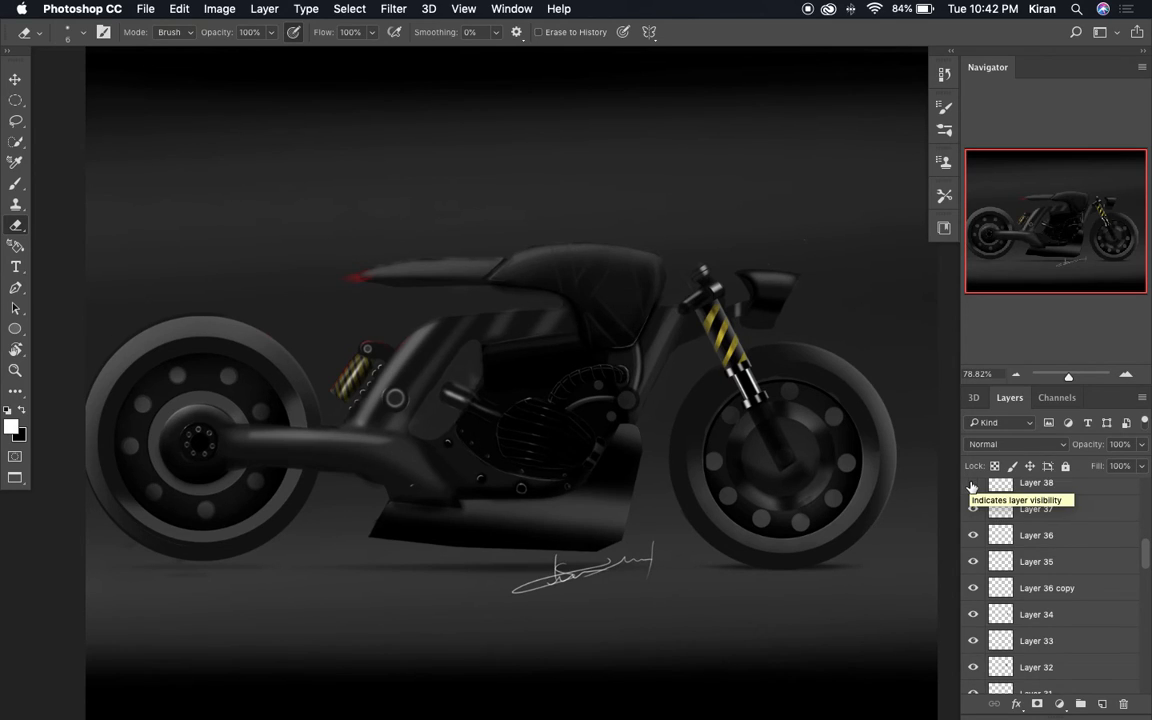
Show Layers 38 to 42 to add the front wheel hub bolts and the coil detail beside the engine
scroll(972, 487, "up", 1)
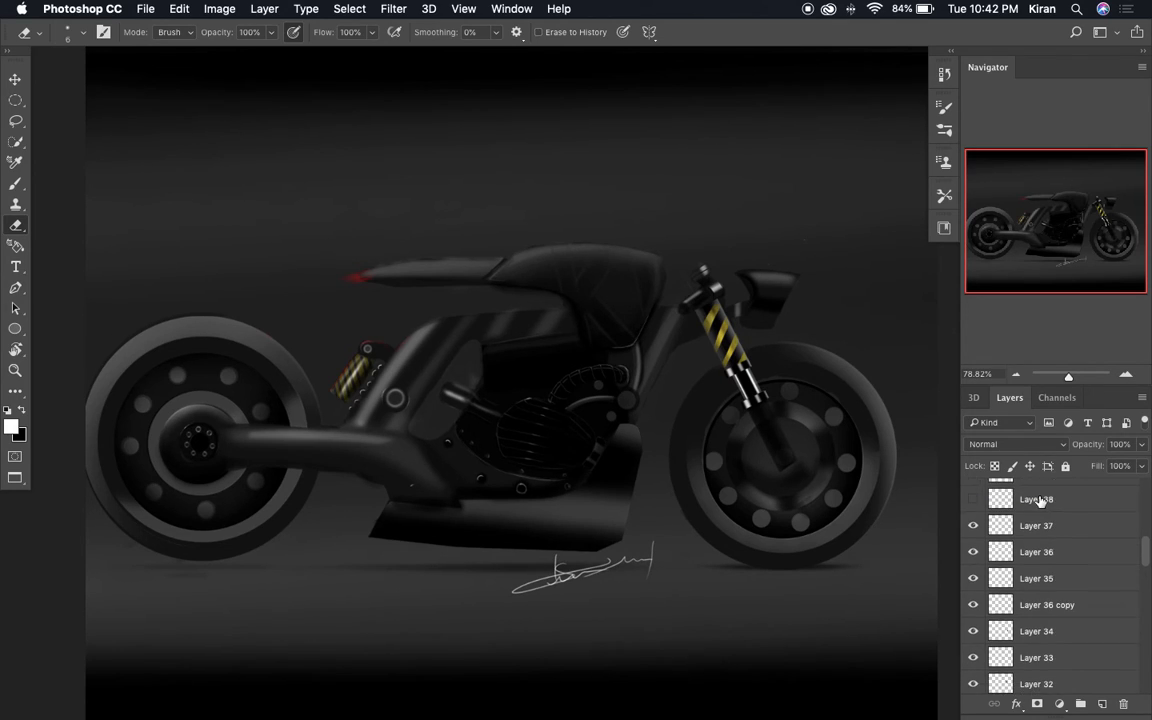
left_click(976, 500)
scroll(978, 502, "up", 2)
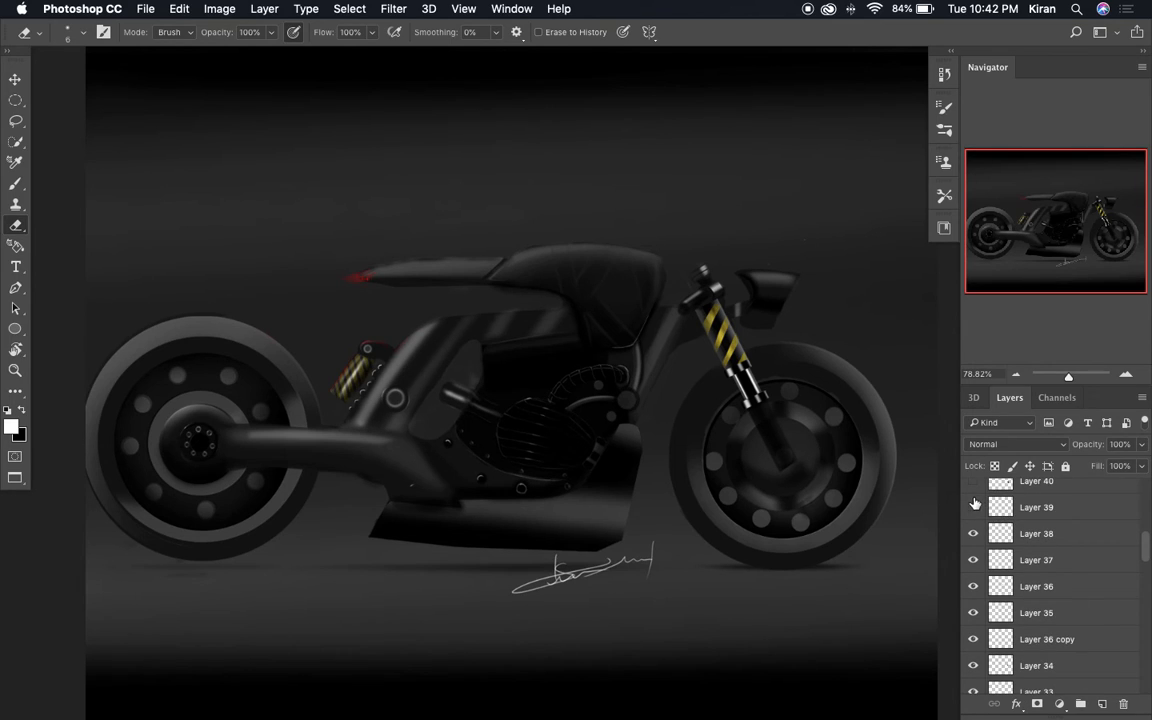
left_click(974, 504)
scroll(974, 504, "up", 2)
left_click(974, 520)
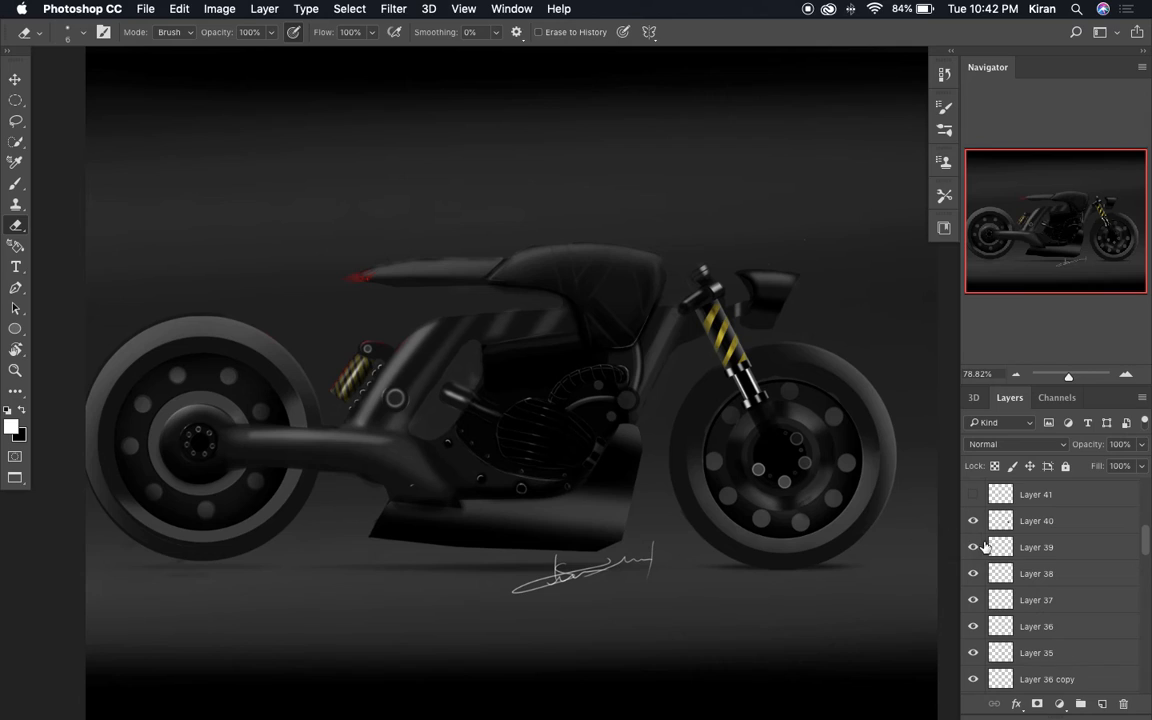
left_click(974, 494)
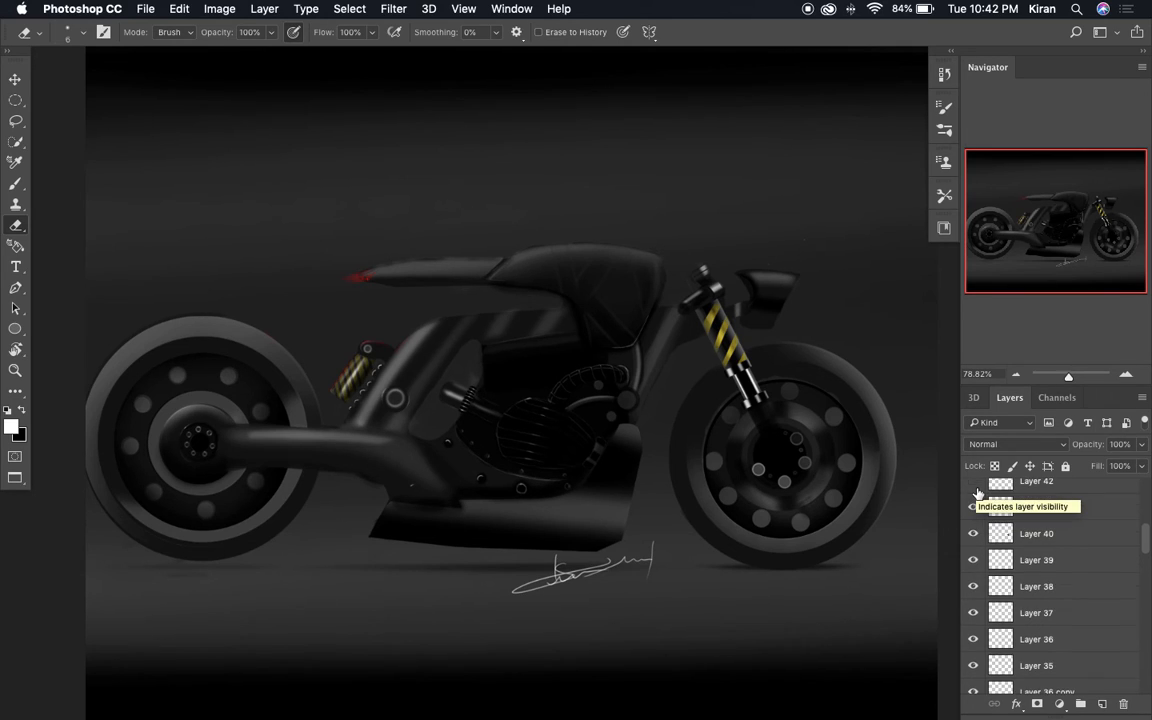
scroll(975, 491, "up", 1)
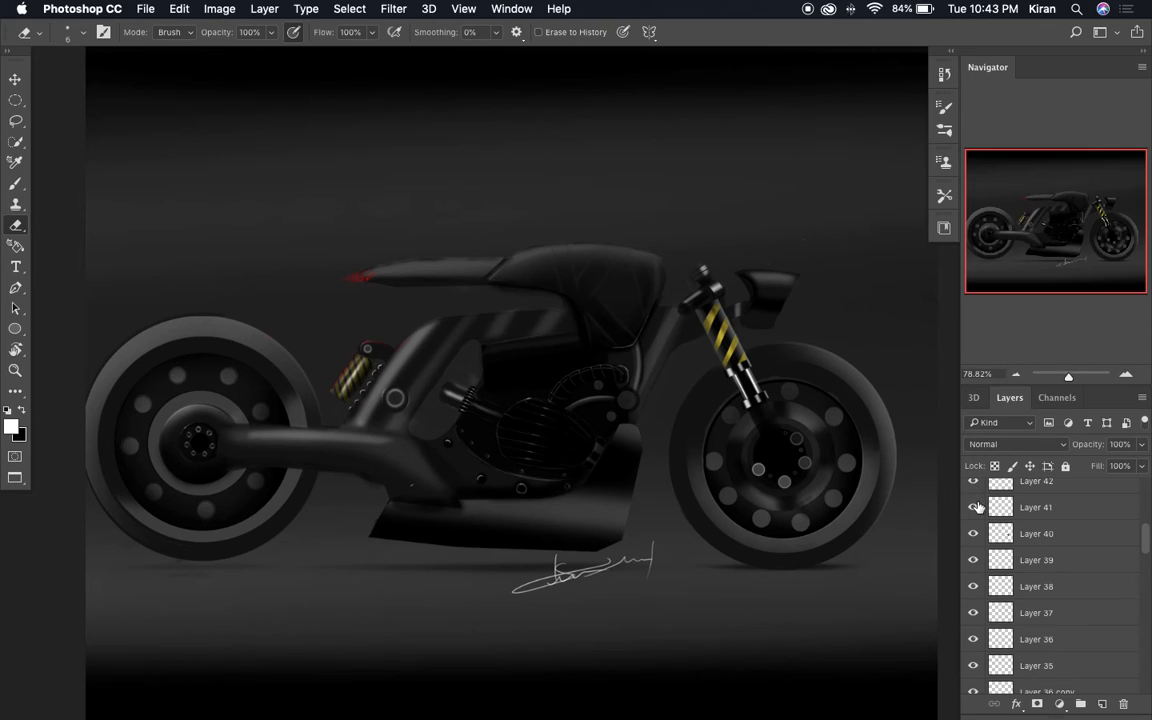
scroll(975, 489, "up", 1)
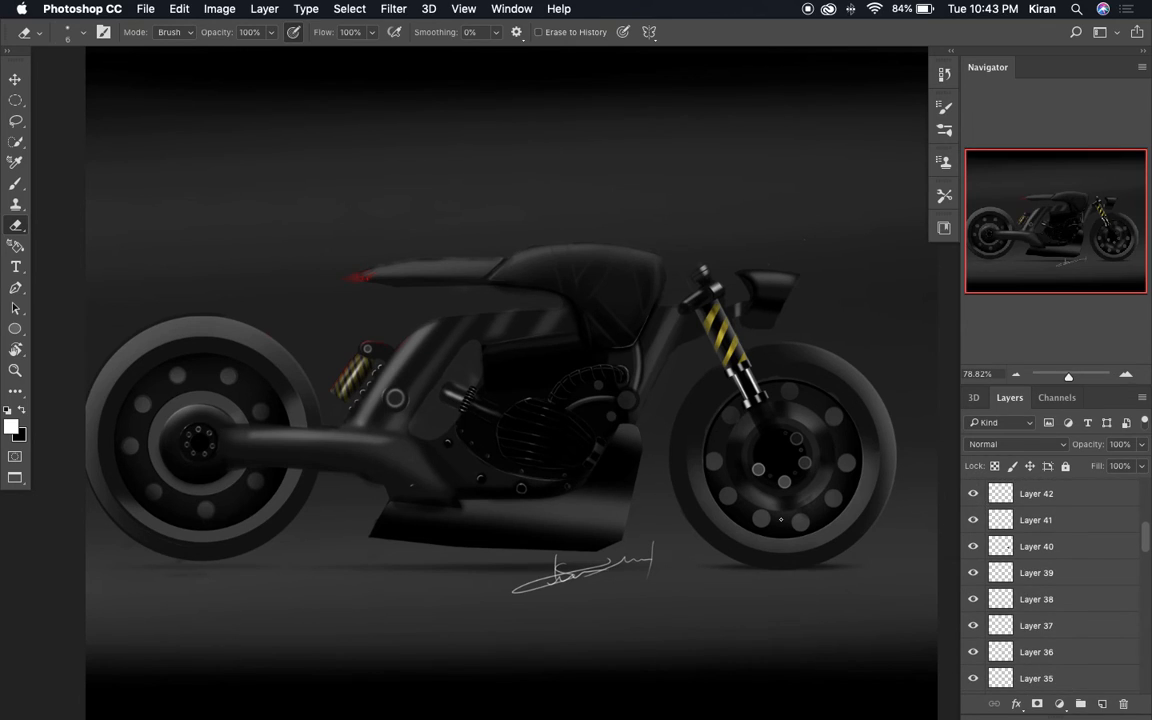
Show Layer 43 to add the lower fork tubes over the front wheel, toggling it to compare before and after
scroll(975, 500, "up", 1)
left_click(973, 502)
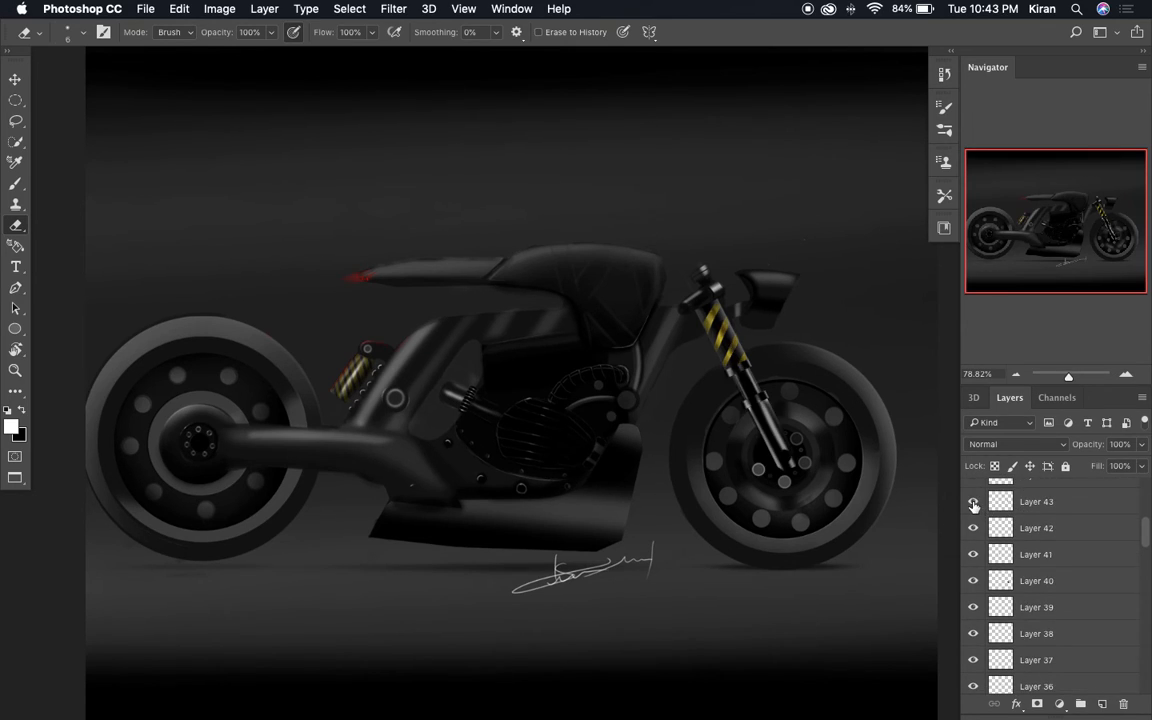
left_click(973, 502)
left_click(973, 502)
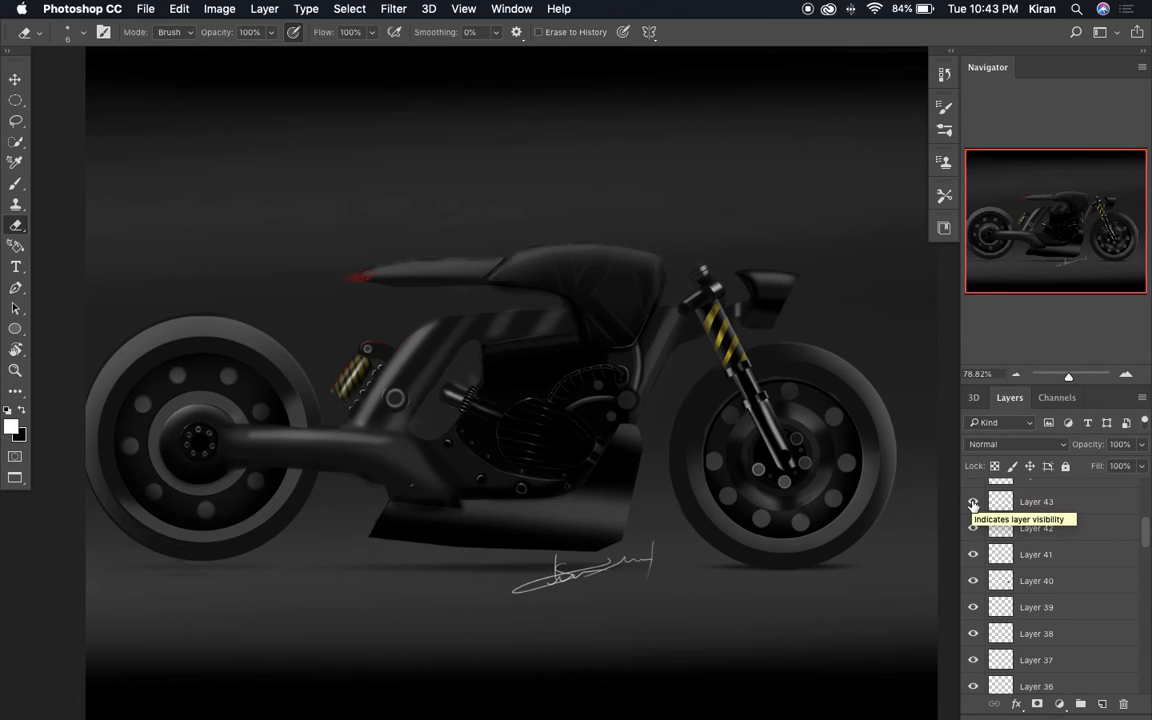
Show Layers 44 to 47 to add the rear hub ring, the detail beneath the swingarm and the front brake parts
scroll(973, 504, "up", 1)
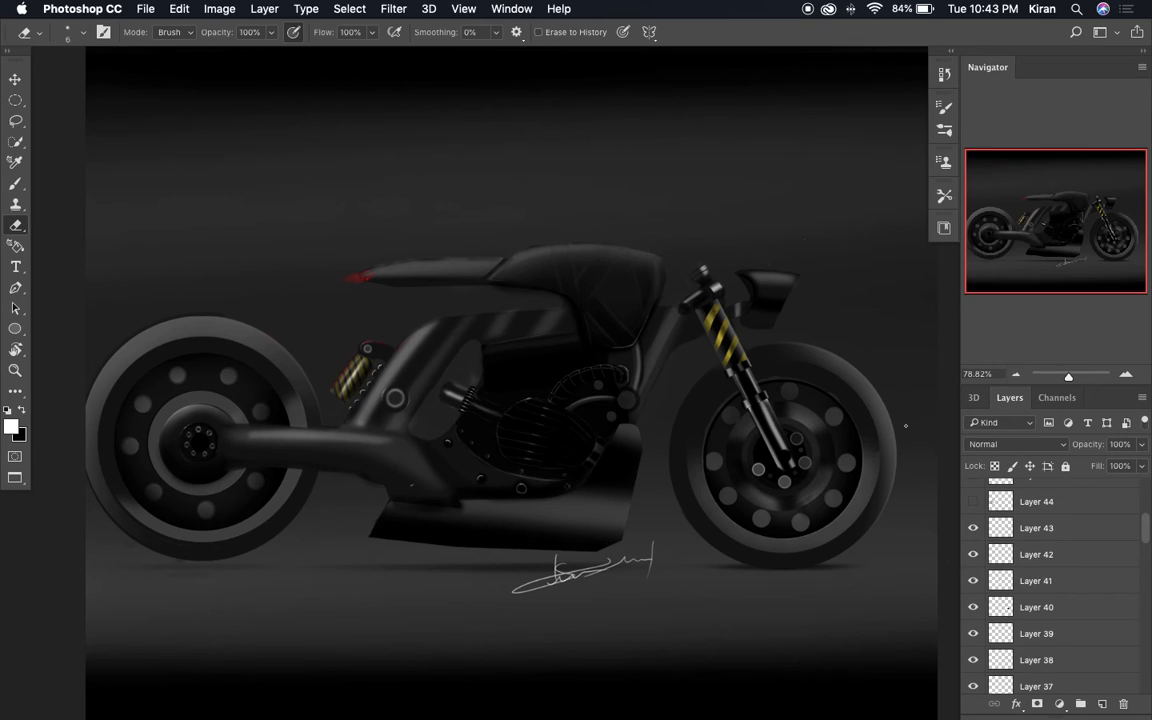
left_click(973, 502)
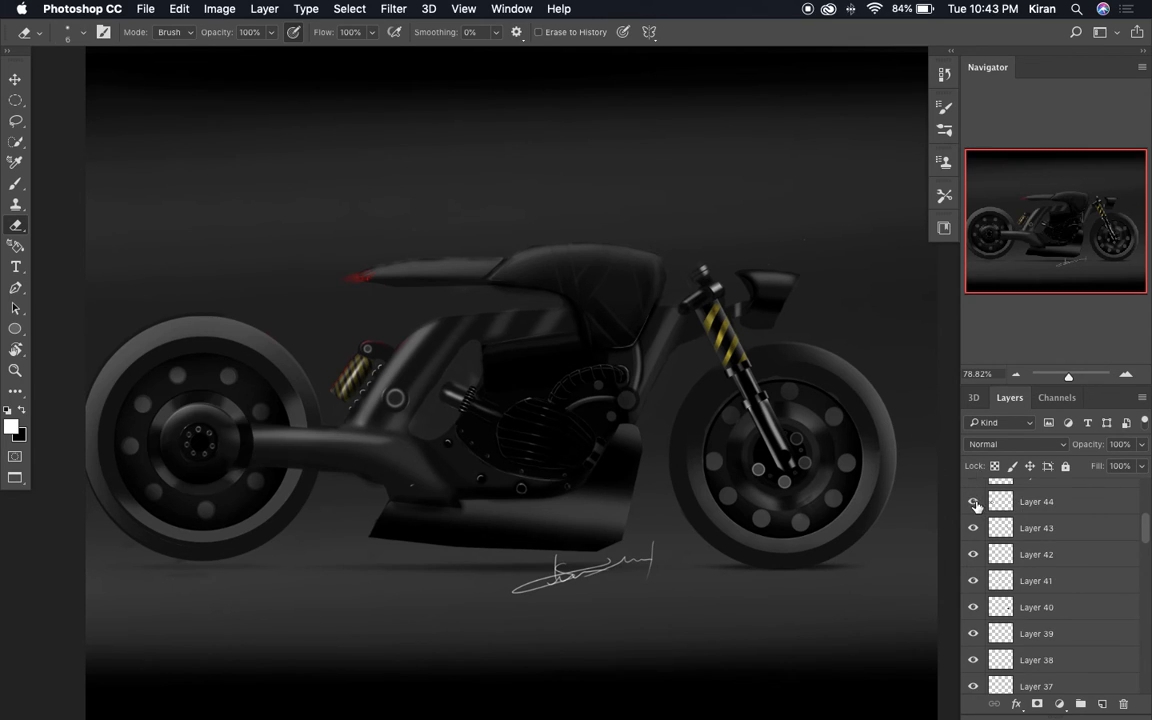
scroll(976, 505, "up", 1)
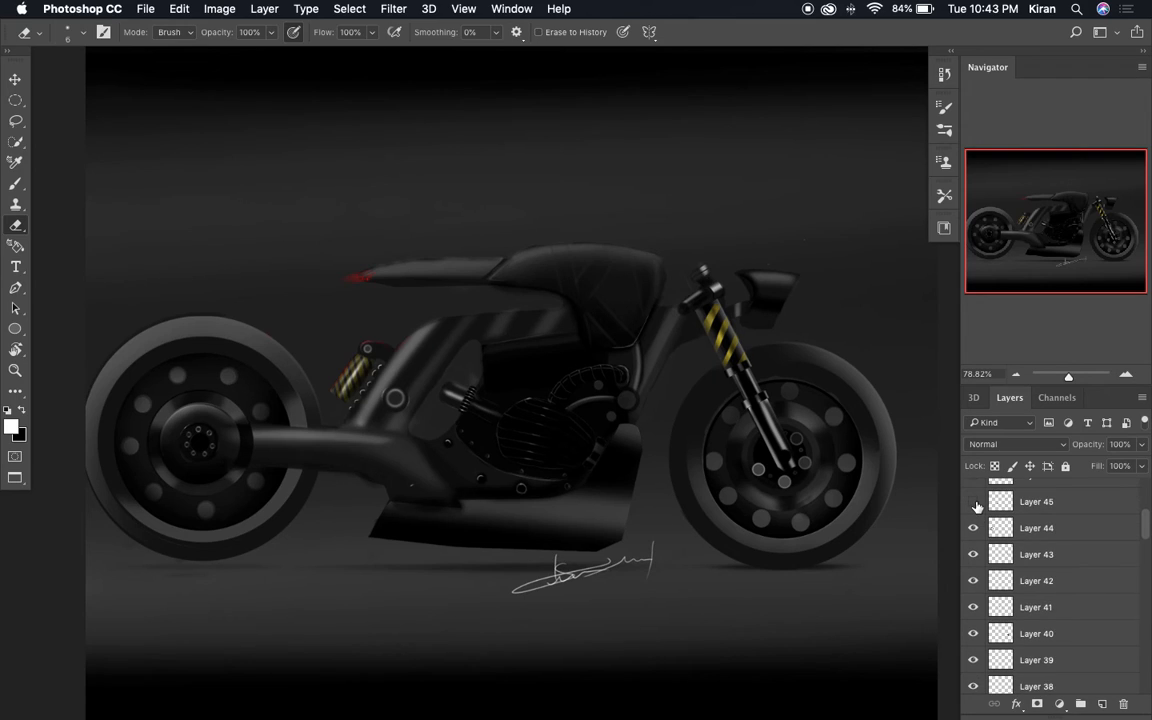
left_click(975, 503)
scroll(975, 505, "up", 1)
left_click(973, 510)
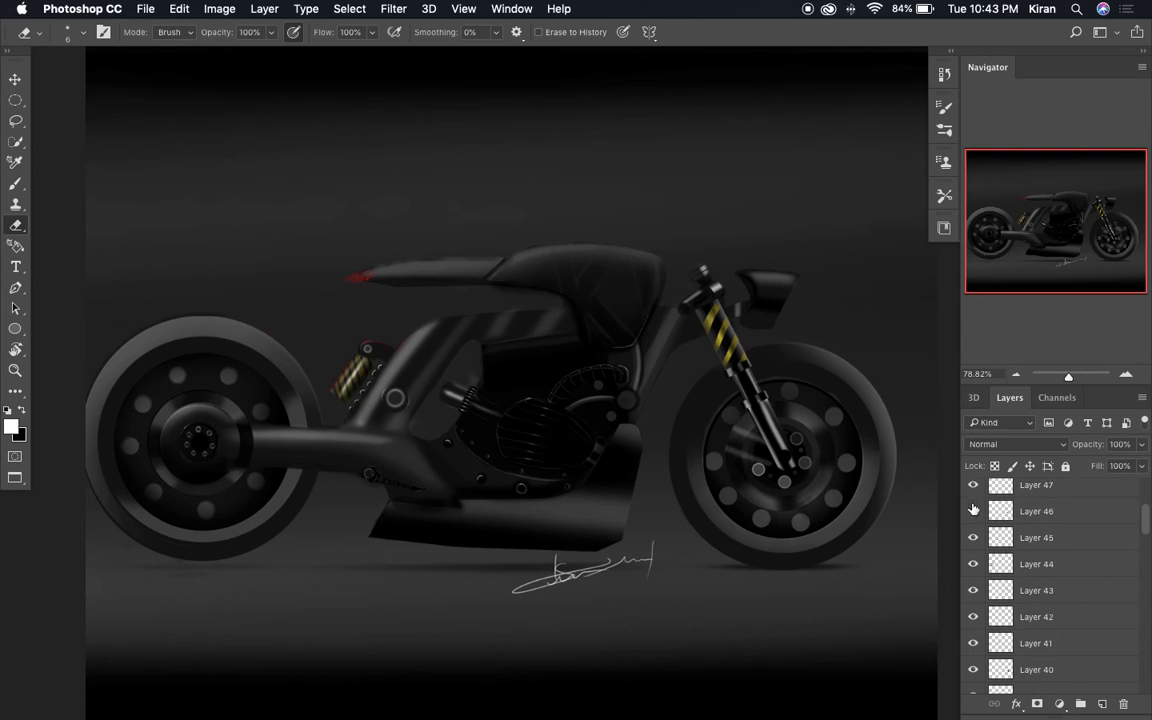
scroll(975, 510, "up", 1)
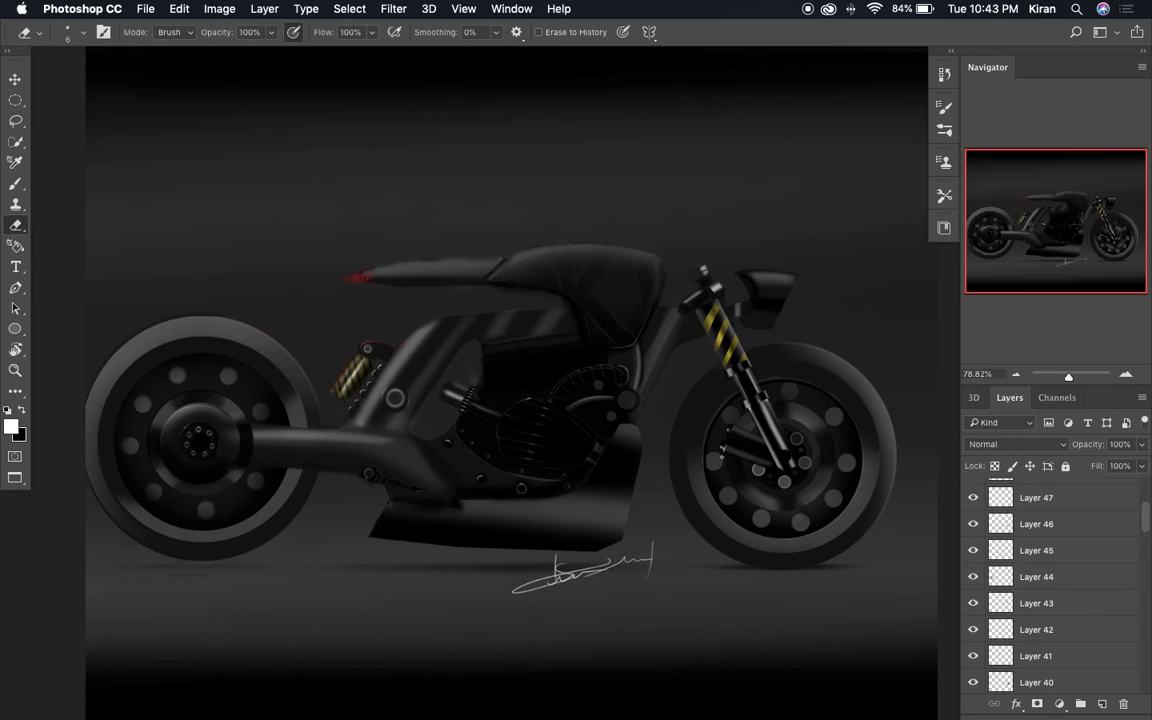
Show Layers 48 to 50 to refine the front brake caliper and add the light beam ahead of the headlight
scroll(975, 510, "up", 1)
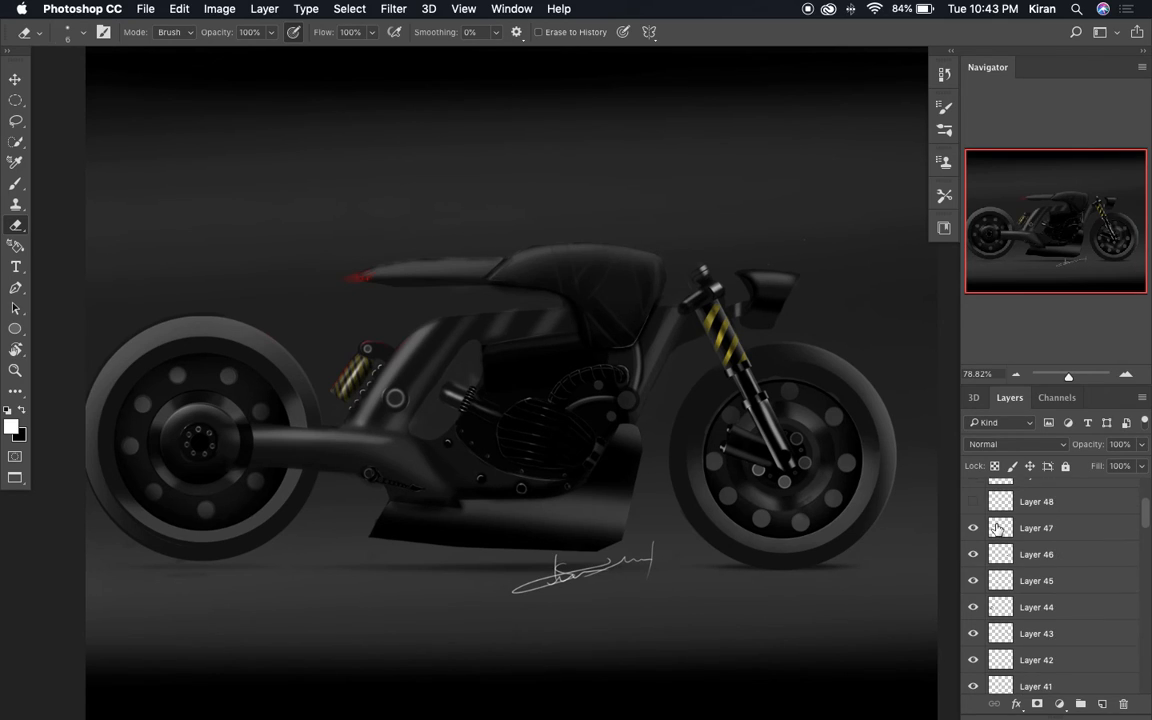
left_click(972, 502)
scroll(975, 510, "up", 1)
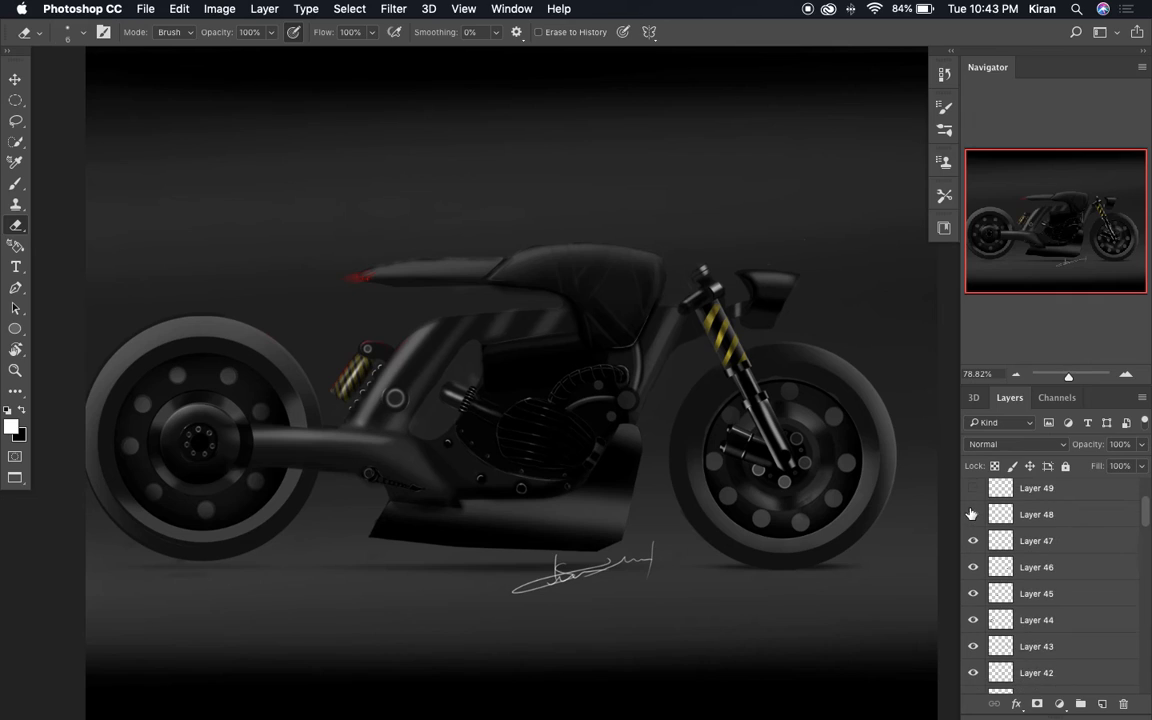
scroll(969, 498, "up", 1)
left_click(970, 496)
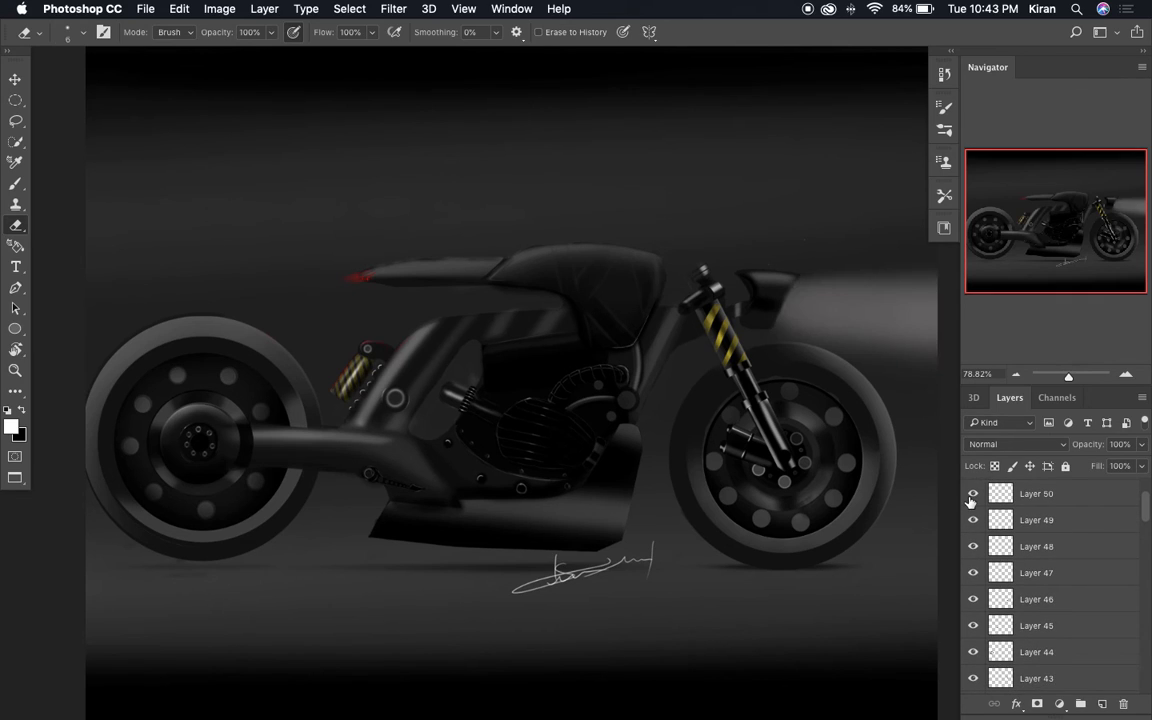
Show Layer 51 to add the glowing headlight lens and the highlights on the front hub bolts
scroll(970, 498, "up", 1)
scroll(736, 484, "right", 2)
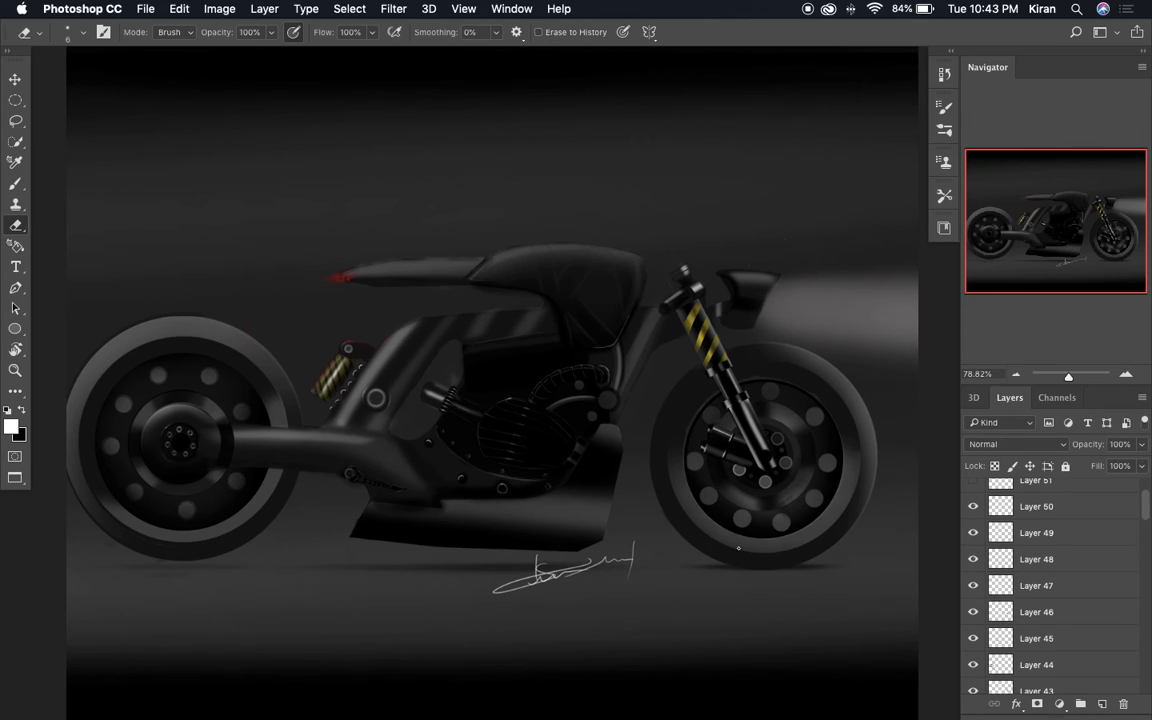
left_click(973, 483)
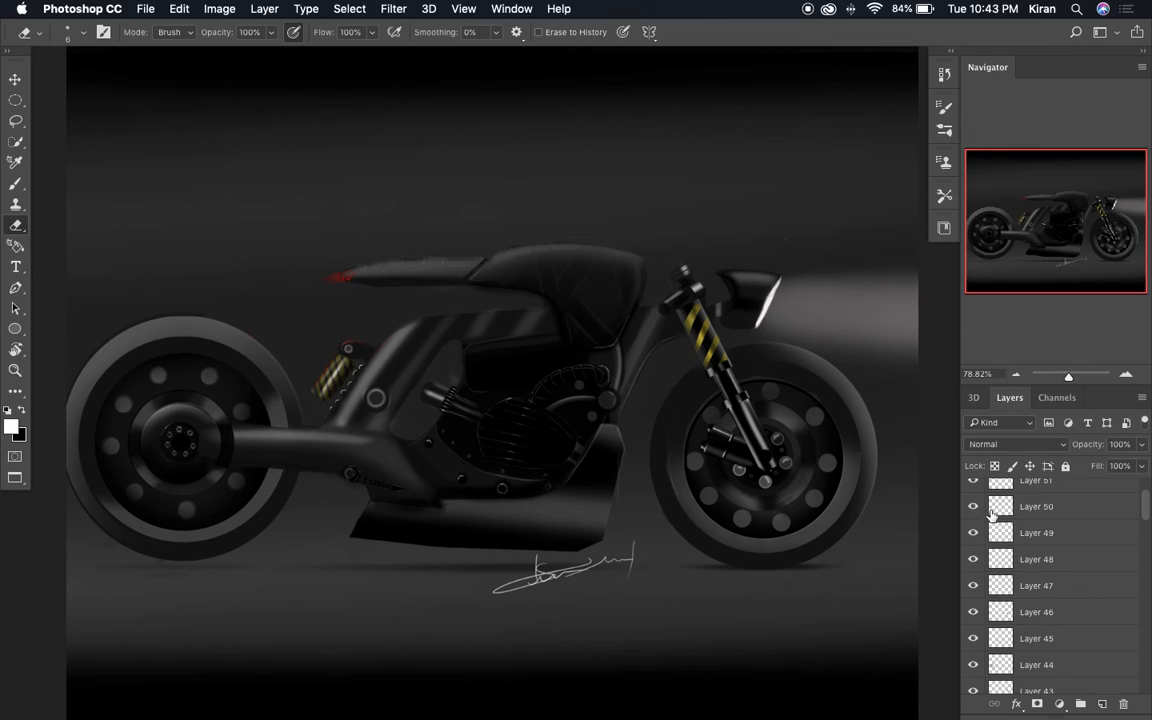
Show Layer 52 to add the fuel cap on the tank and Layer 53 to add white highlights across the motorcycle
scroll(990, 532, "up", 2)
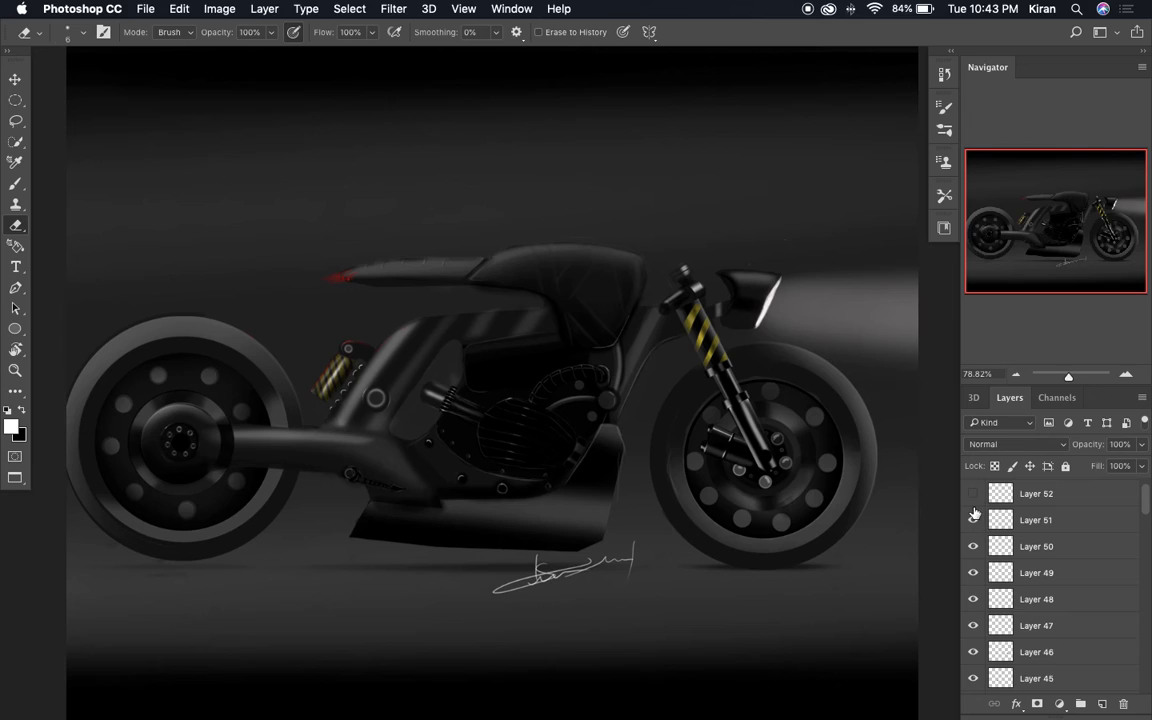
left_click(973, 497)
left_click(972, 499)
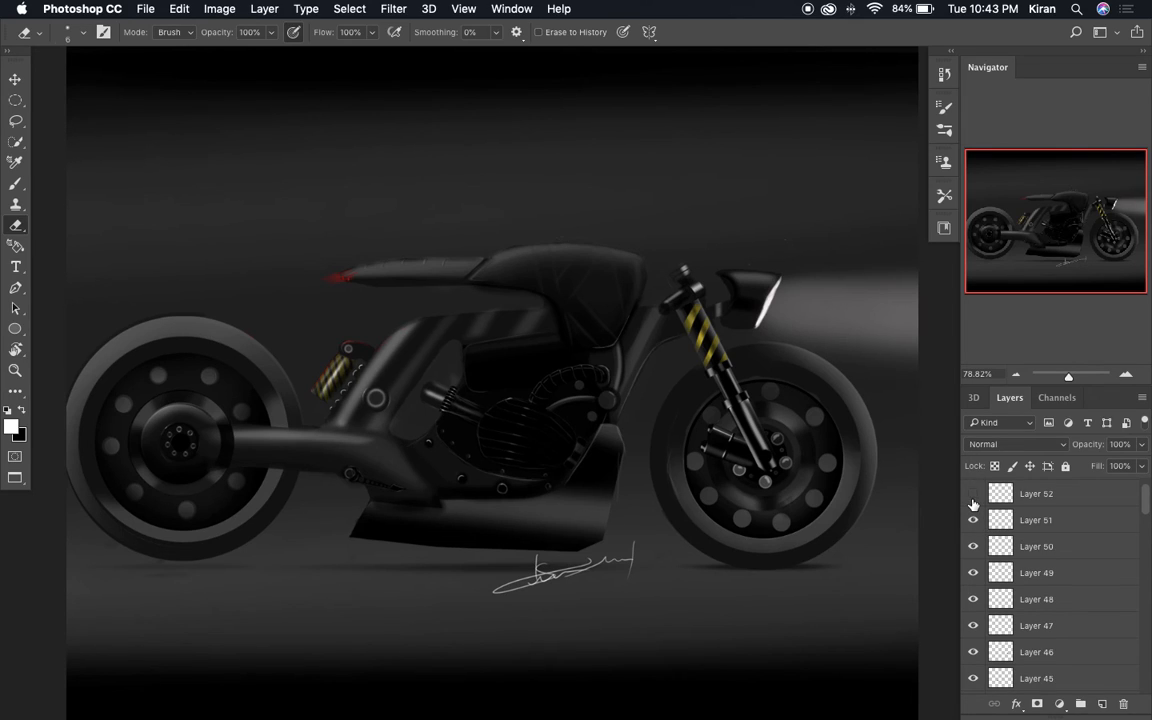
left_click(972, 499)
scroll(1022, 595, "up", 1)
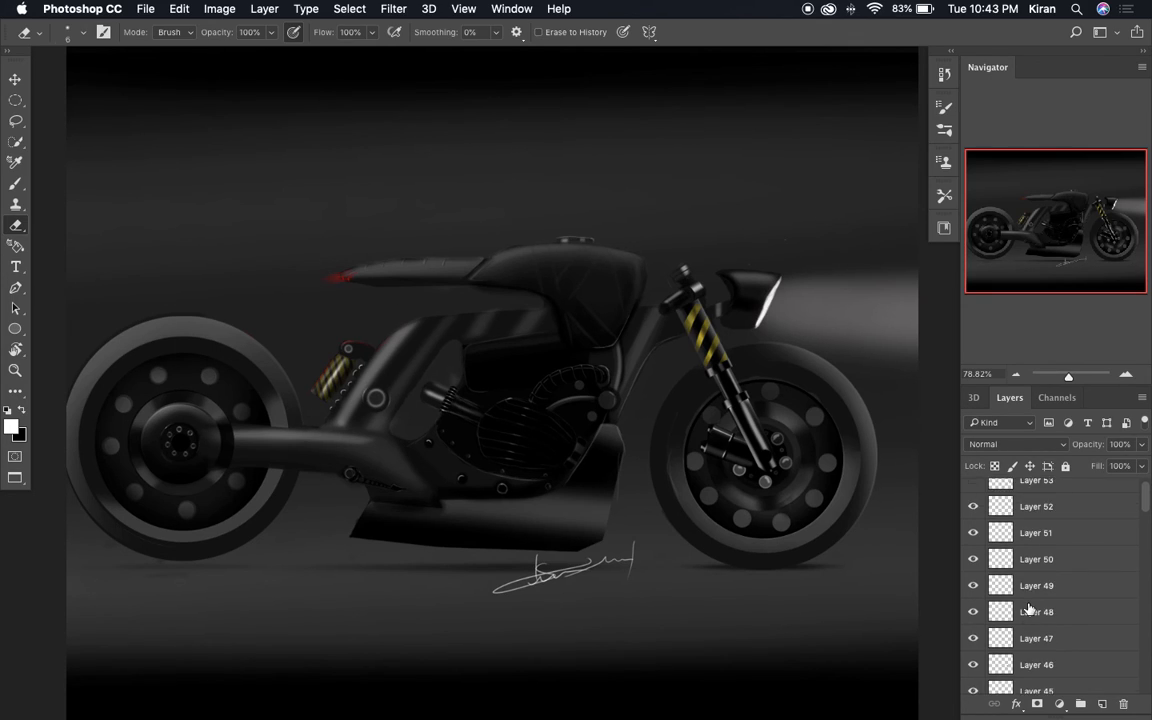
left_click(973, 492)
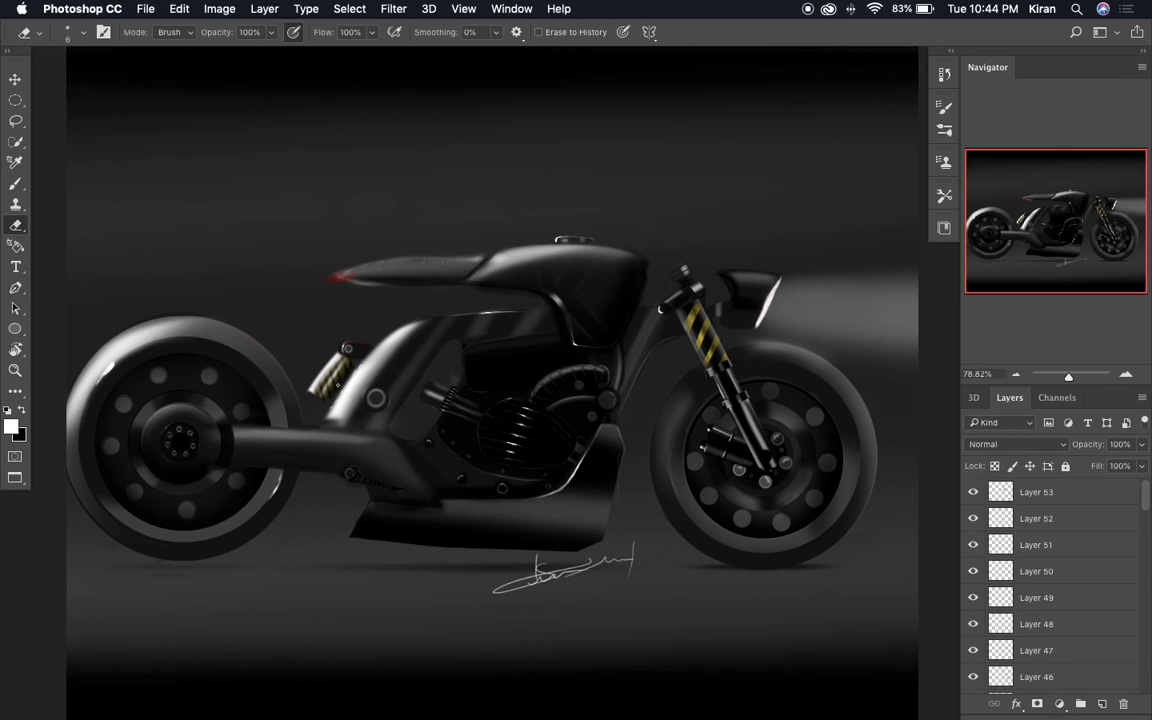
Examine the highlights on the seat, tank, frame and engine up close, and review the whole motorcycle
scroll(338, 385, "up", 5)
scroll(338, 385, "left", 5)
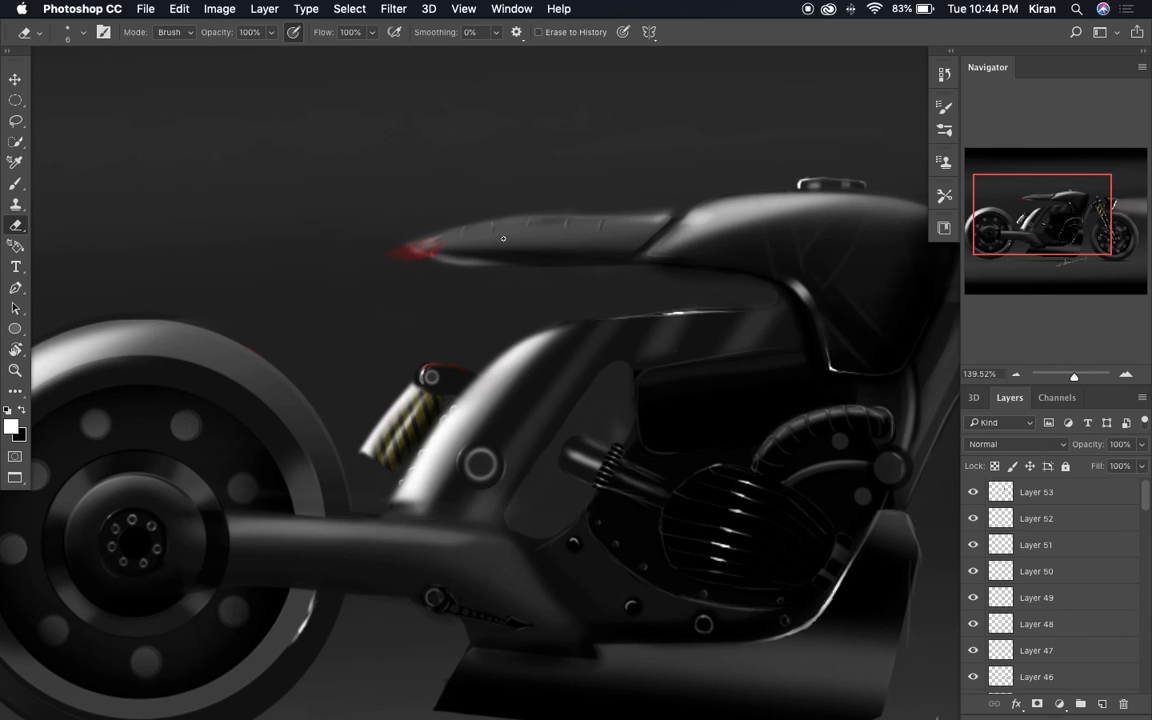
scroll(710, 224, "right", 5)
scroll(710, 224, "up", 2)
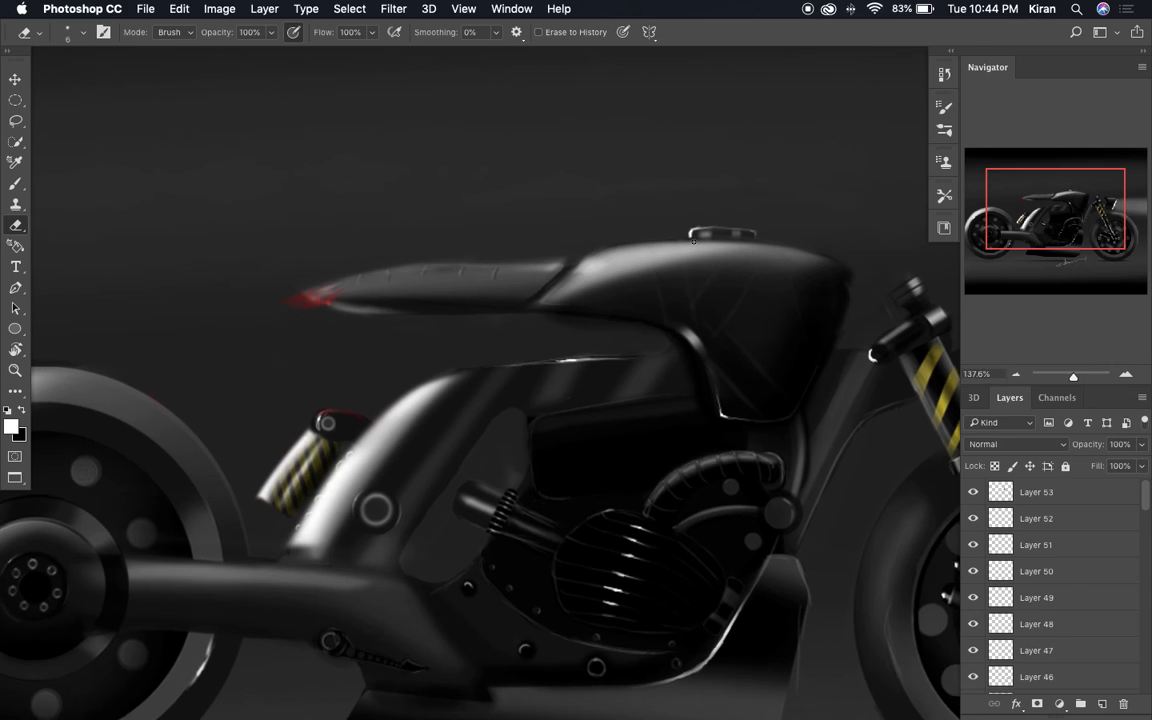
scroll(695, 240, "down", 3)
scroll(719, 360, "down", 3)
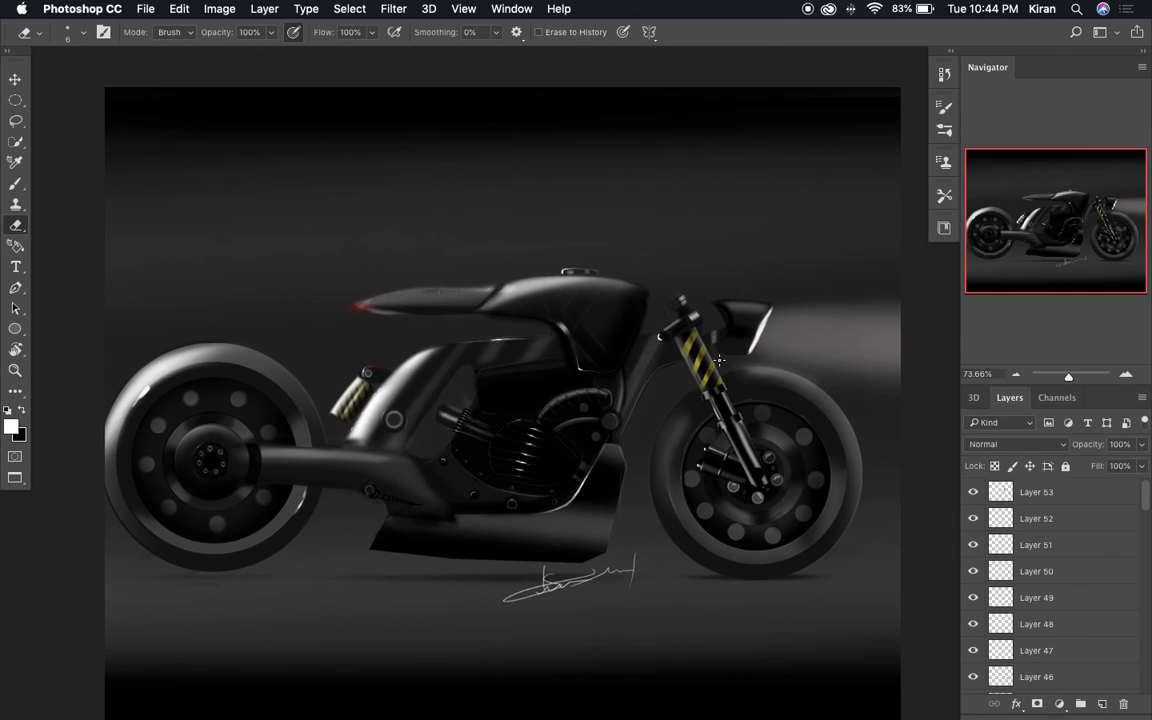
scroll(719, 360, "up", 1)
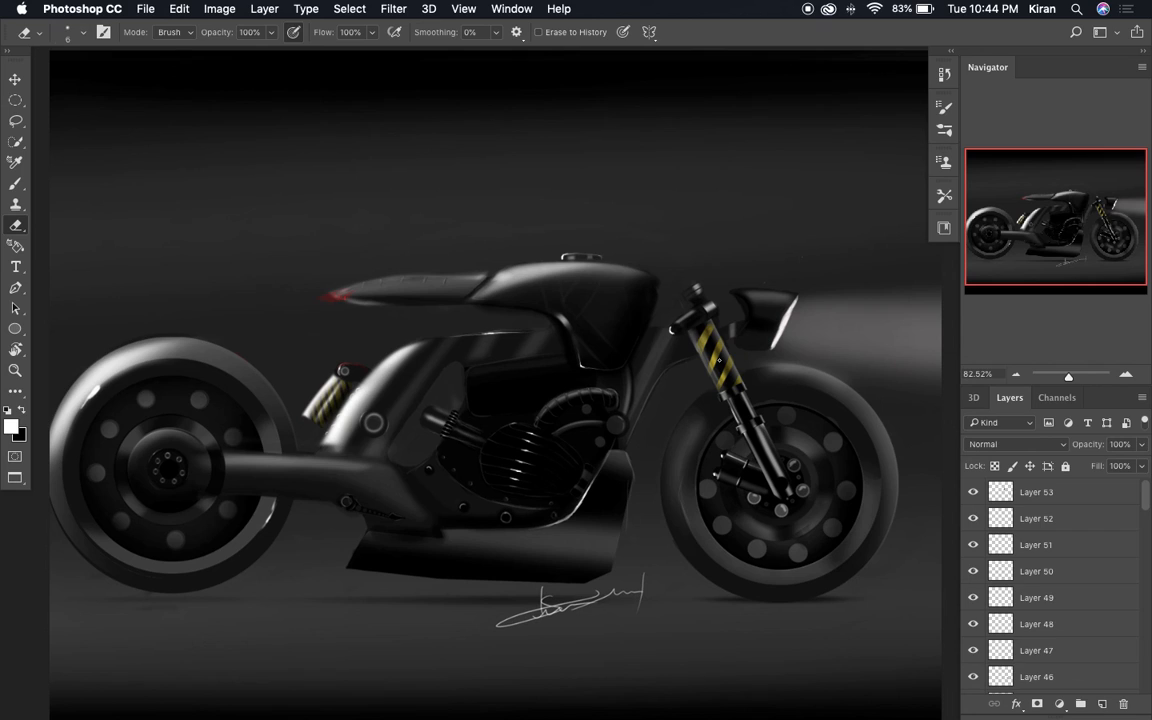
scroll(718, 360, "left", 2)
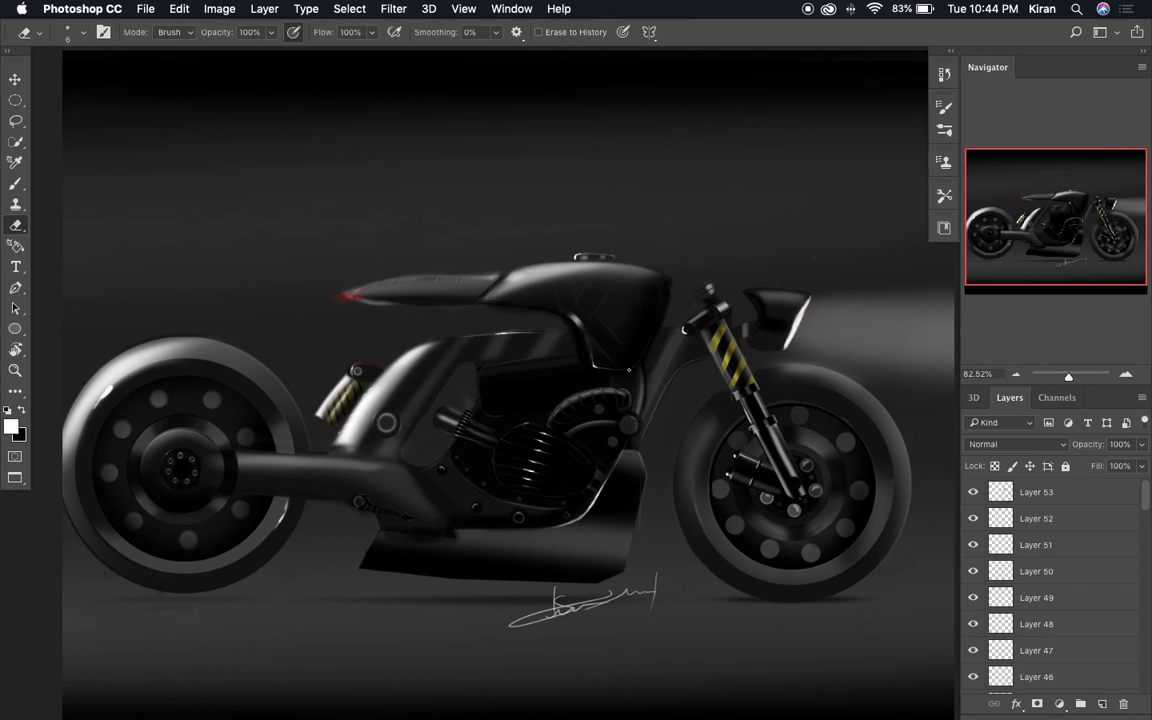
scroll(627, 370, "down", 2)
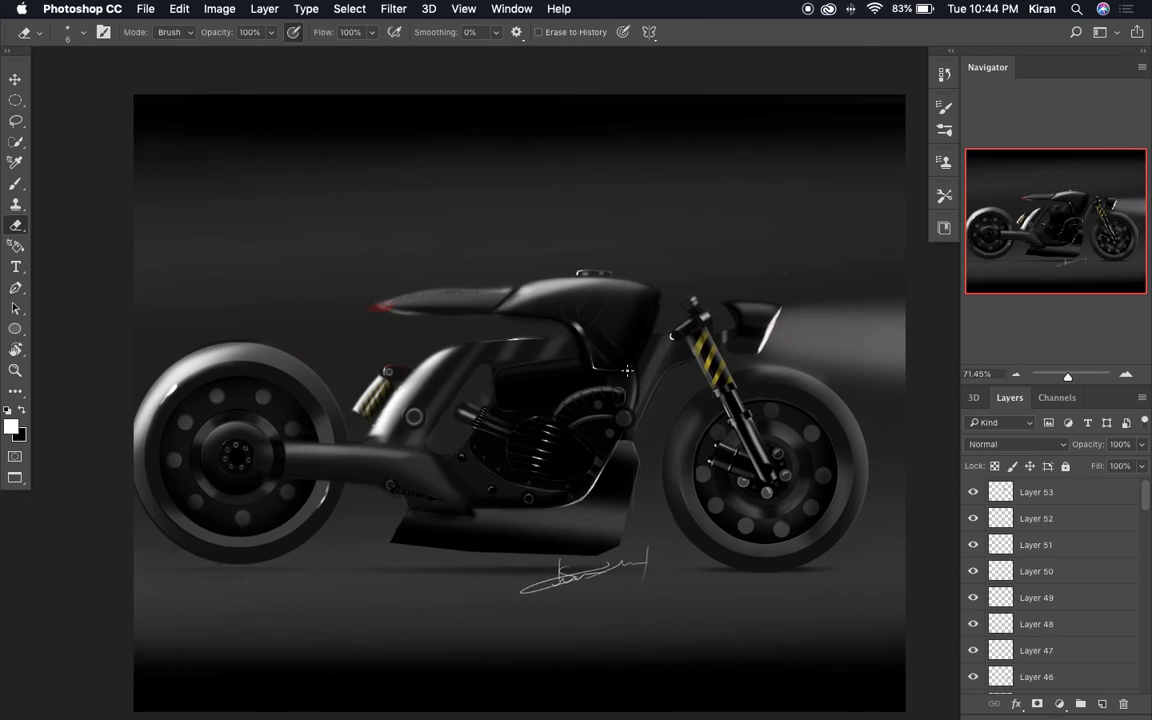